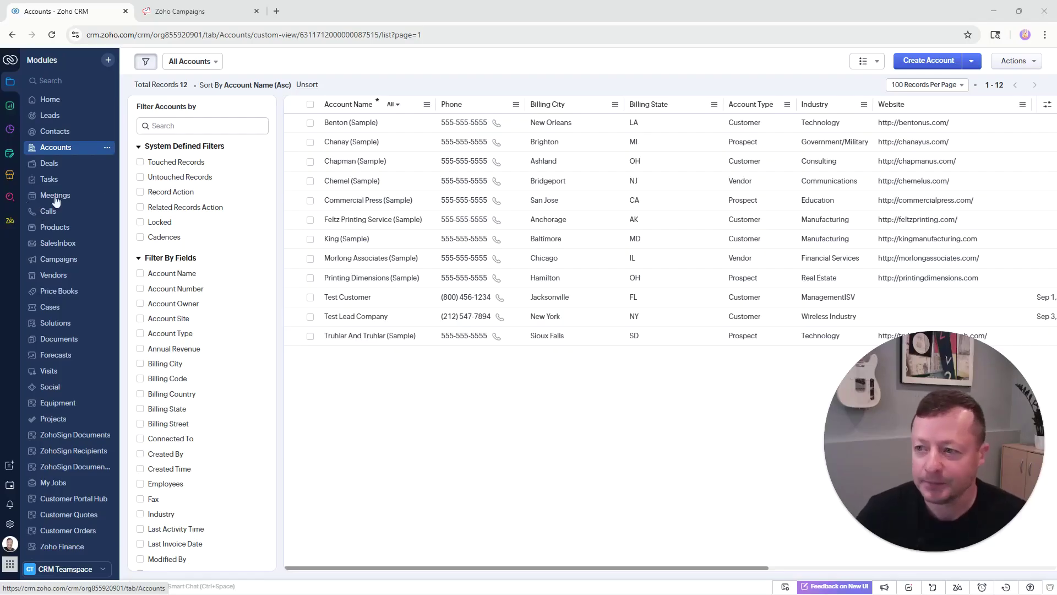
# Open Domain Authentication settings, showing demo1.abstractautomation.com with SPF and DKIM unauthenticated
pyautogui.click(180, 10)
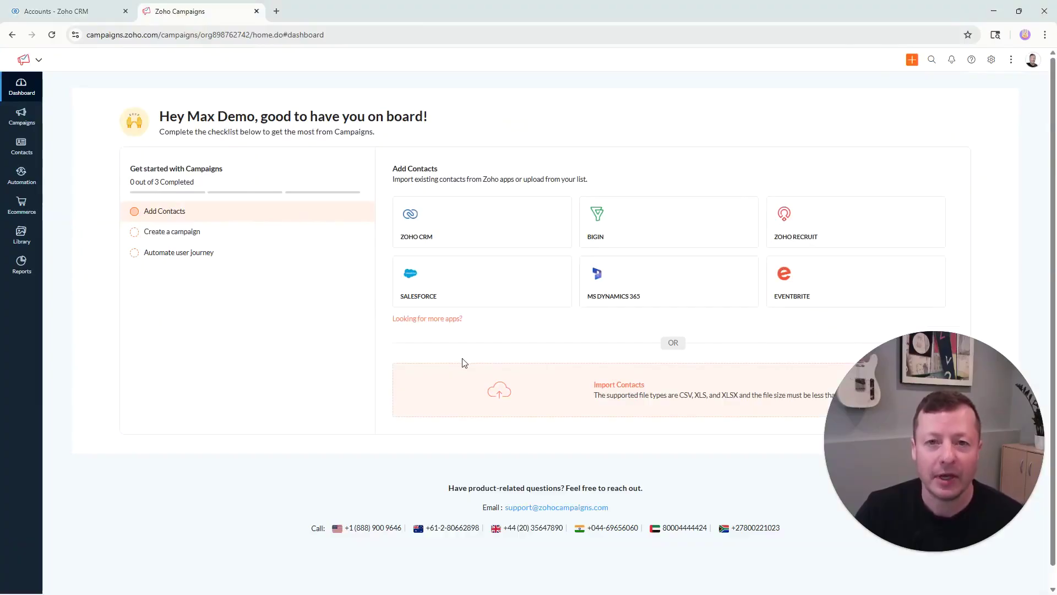
pyautogui.click(994, 65)
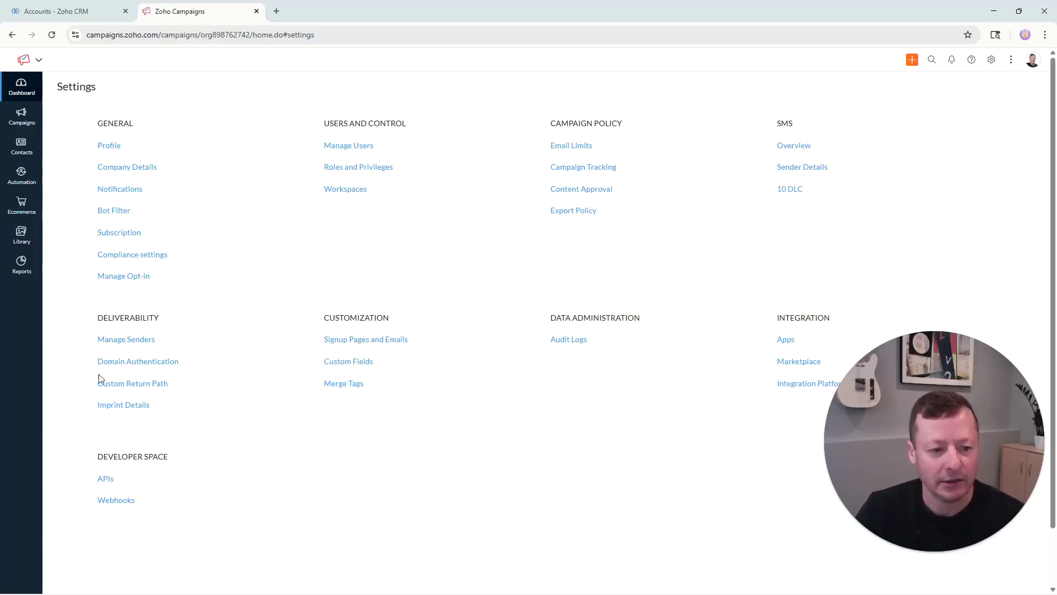
pyautogui.moveTo(94, 369); pyautogui.dragTo(184, 368)
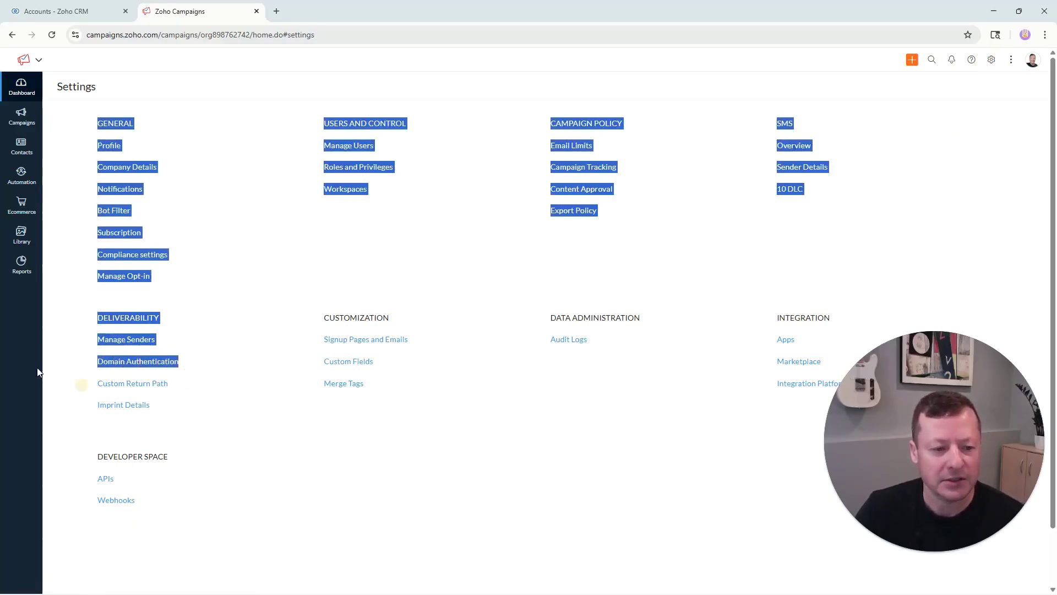
pyautogui.click(97, 375)
pyautogui.click(127, 362)
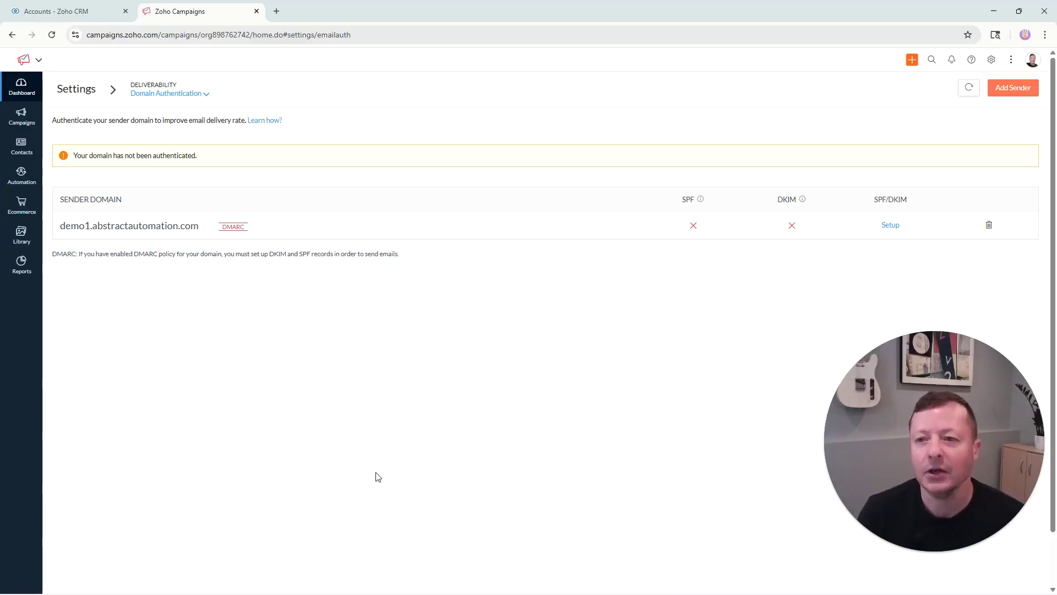
pyautogui.click(1010, 113)
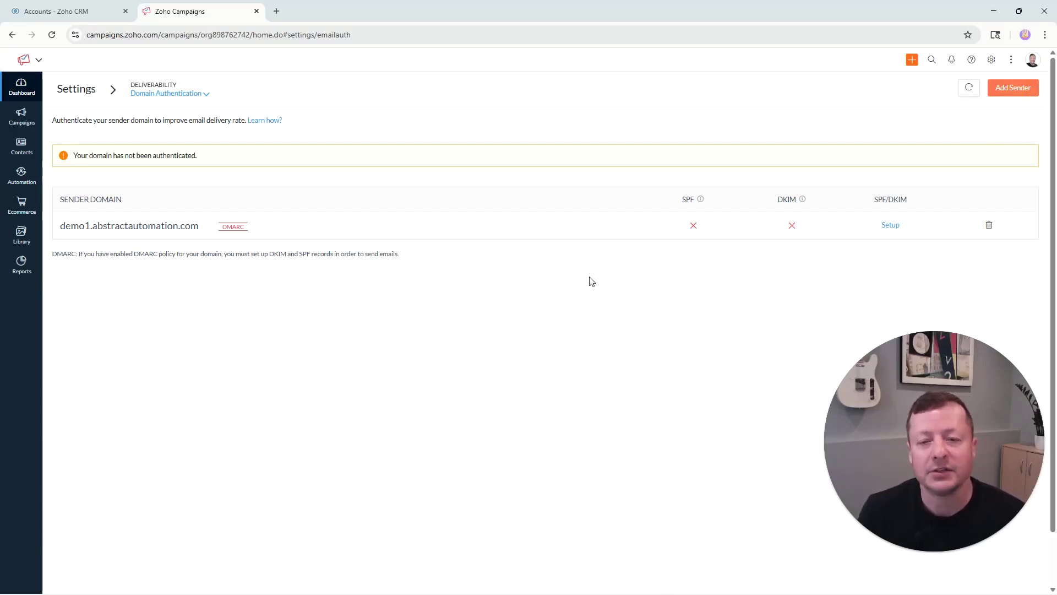
# Bring up the SPF/DKIM setup for demo1.abstractautomation.com and its Share TXT Records email form
pyautogui.click(891, 224)
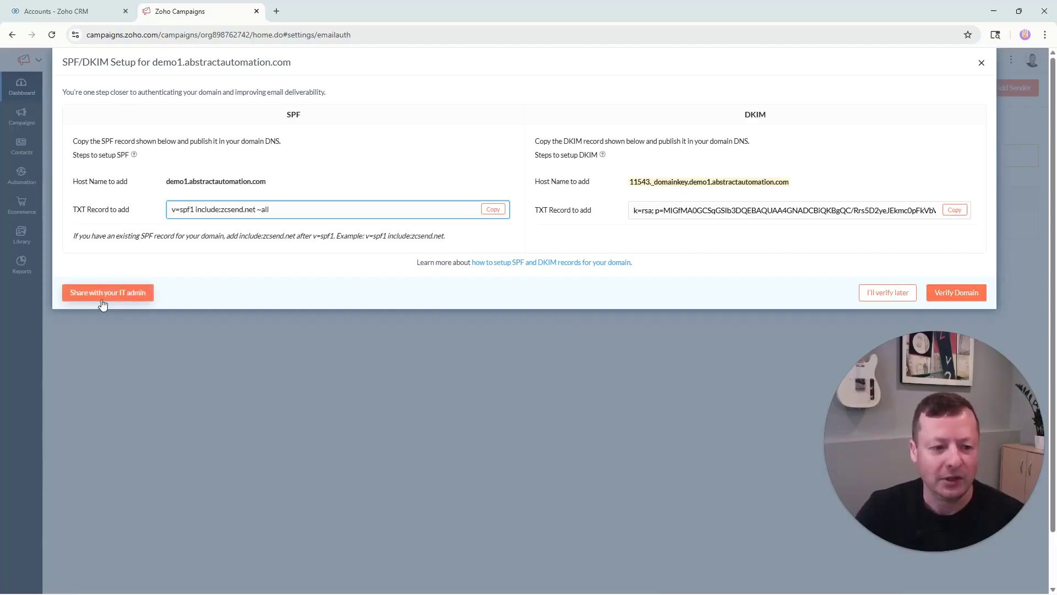
pyautogui.click(137, 297)
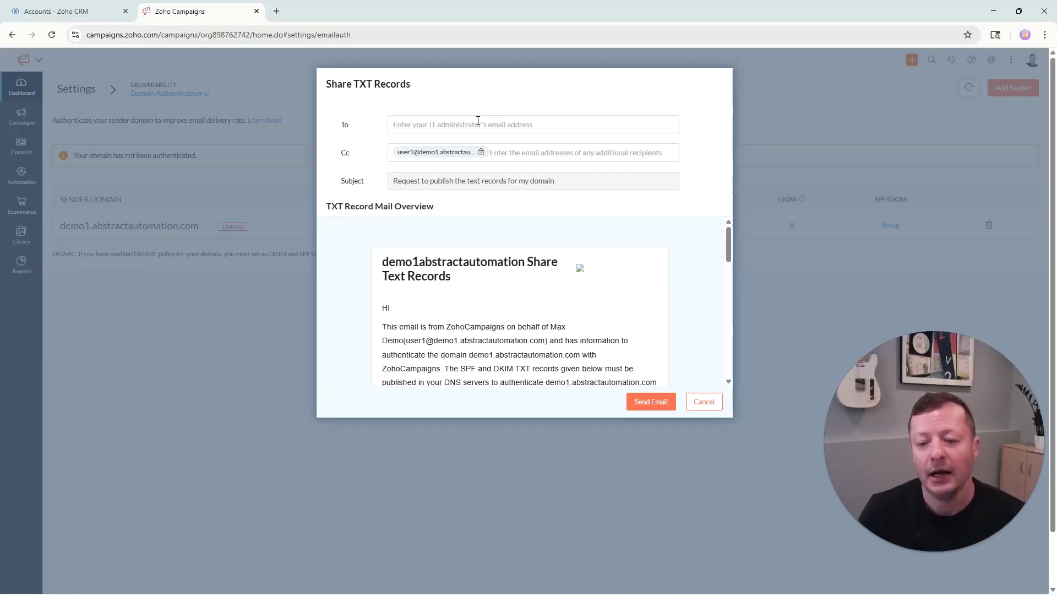
# Cancel the Share TXT Records email without sending it
pyautogui.click(686, 424)
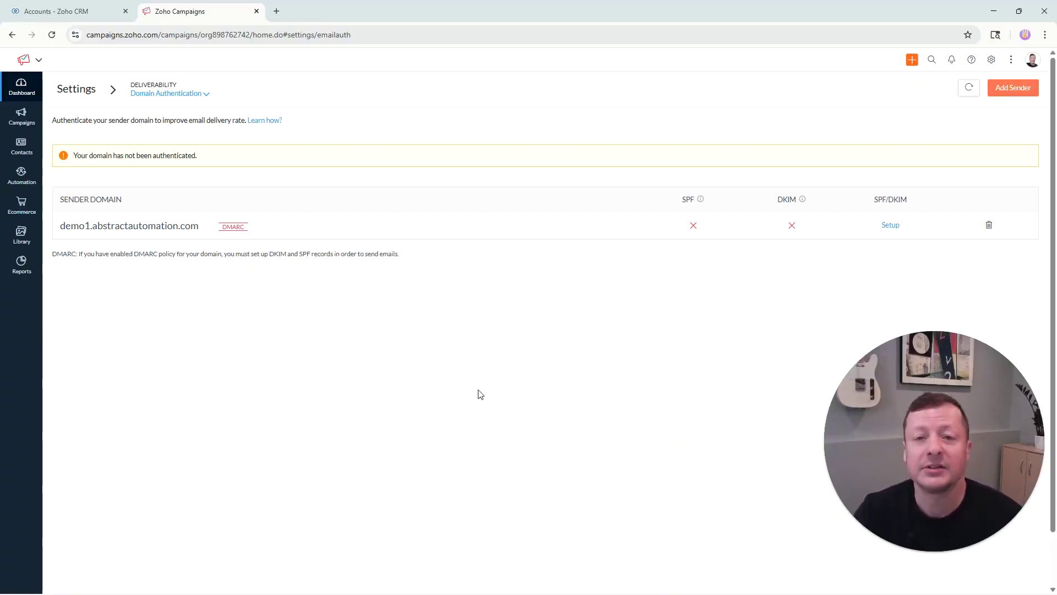
# Check Company Details in edit mode, discard the edits, and return to the Settings overview
pyautogui.click(991, 59)
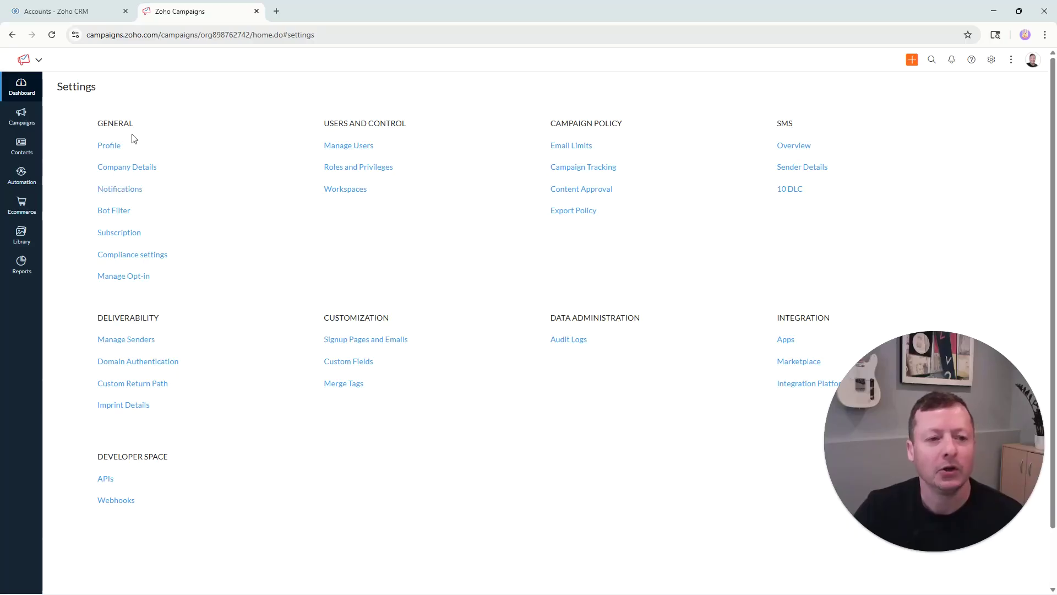
pyautogui.click(131, 170)
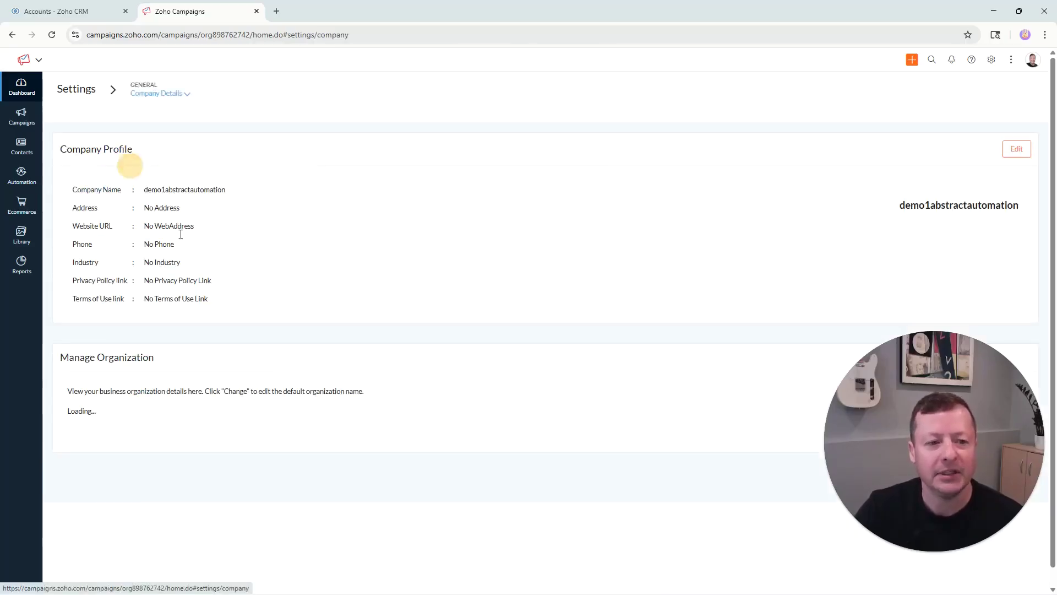
pyautogui.click(1017, 148)
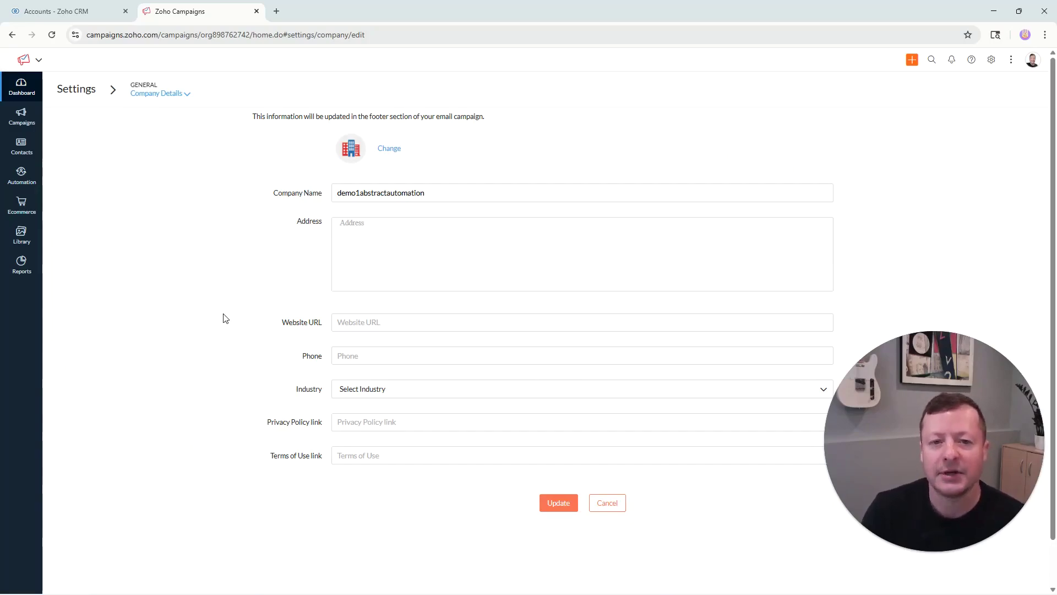
pyautogui.click(612, 504)
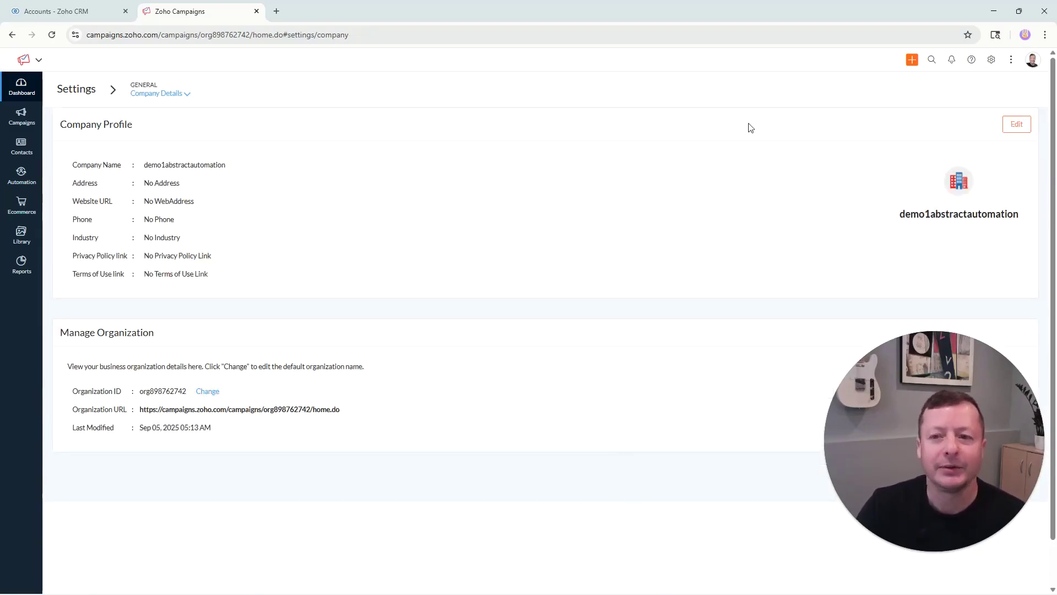
pyautogui.click(991, 59)
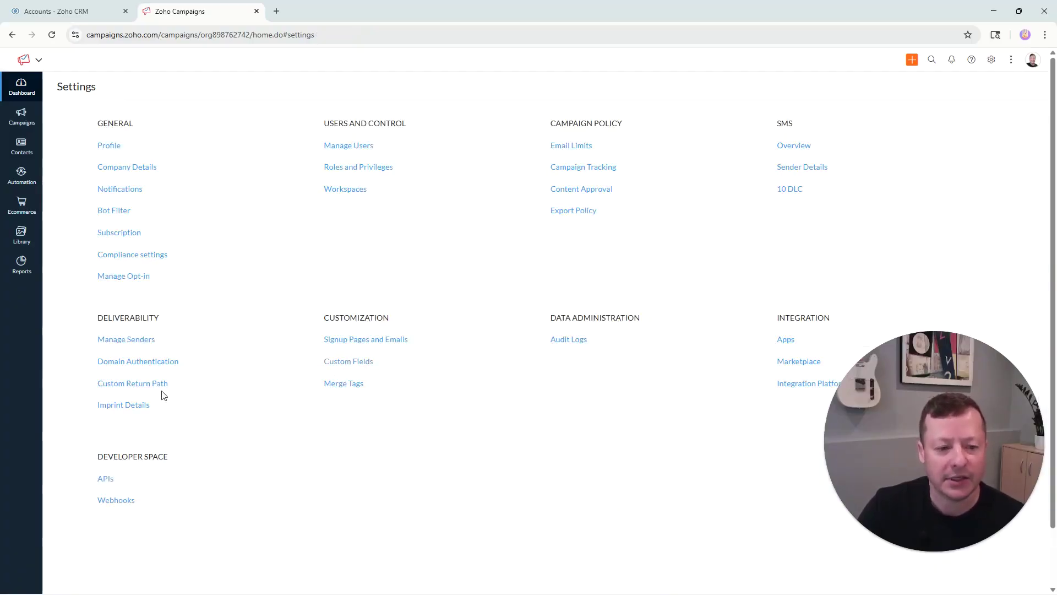
# Open the Imprint Details editor, set to Other laws with all fields empty
pyautogui.click(122, 411)
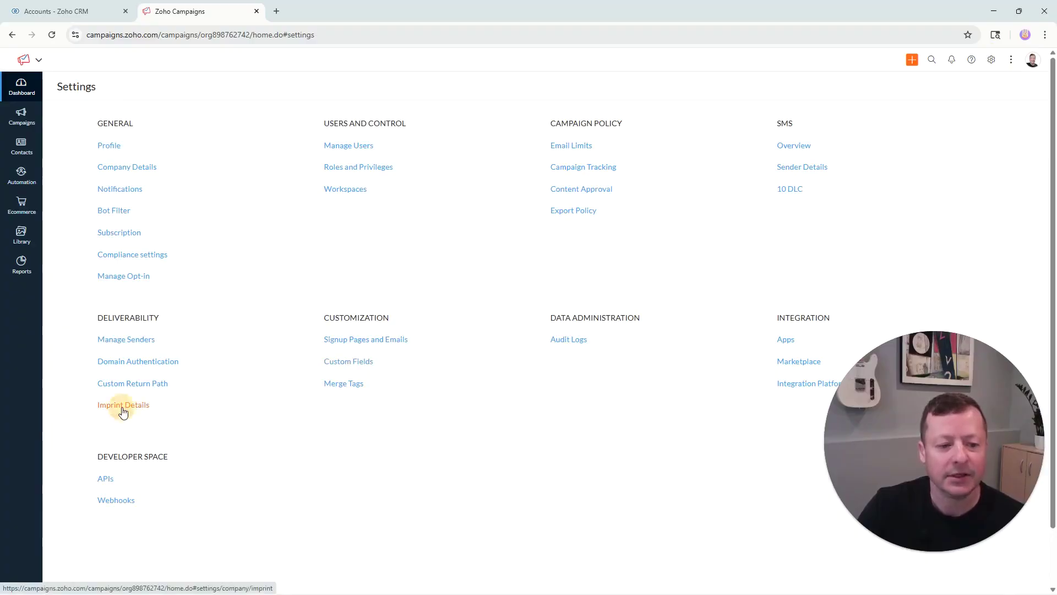
pyautogui.click(663, 165)
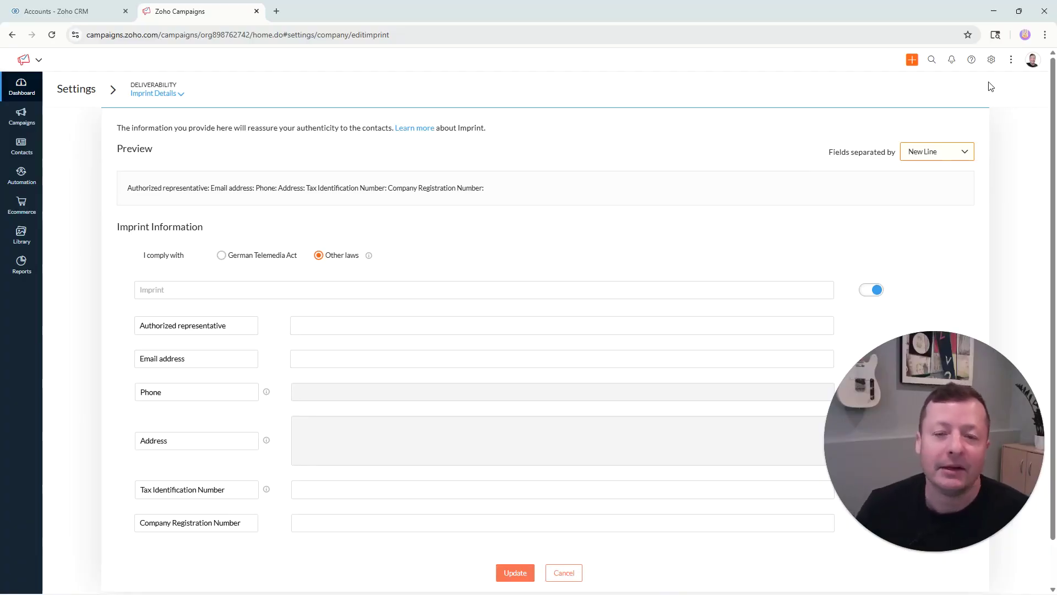
pyautogui.click(20, 148)
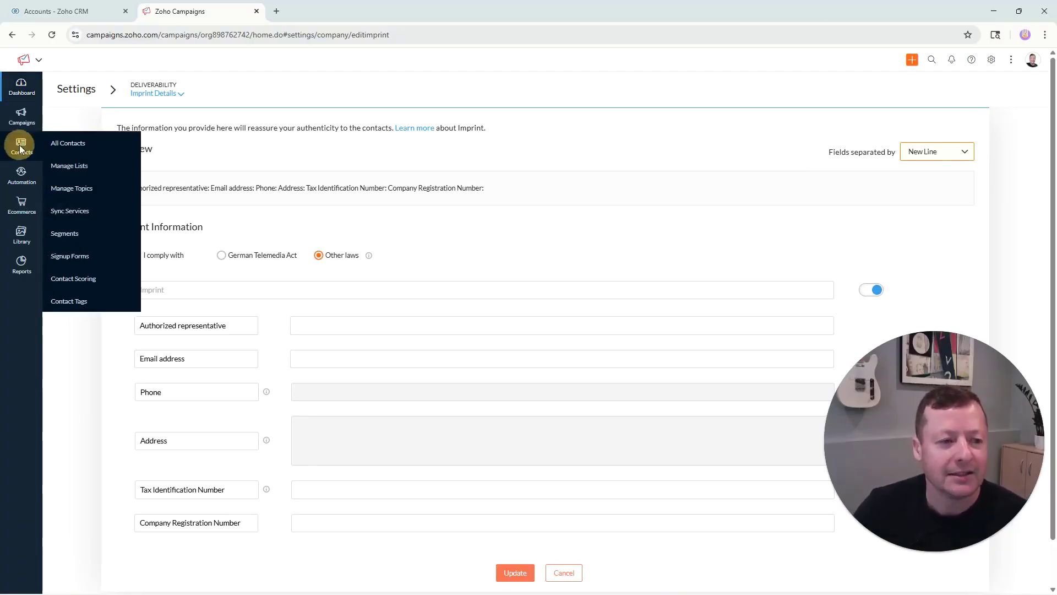
# Open Manage Topics under Contacts and read how topics work; only Marketing is listed
pyautogui.click(72, 190)
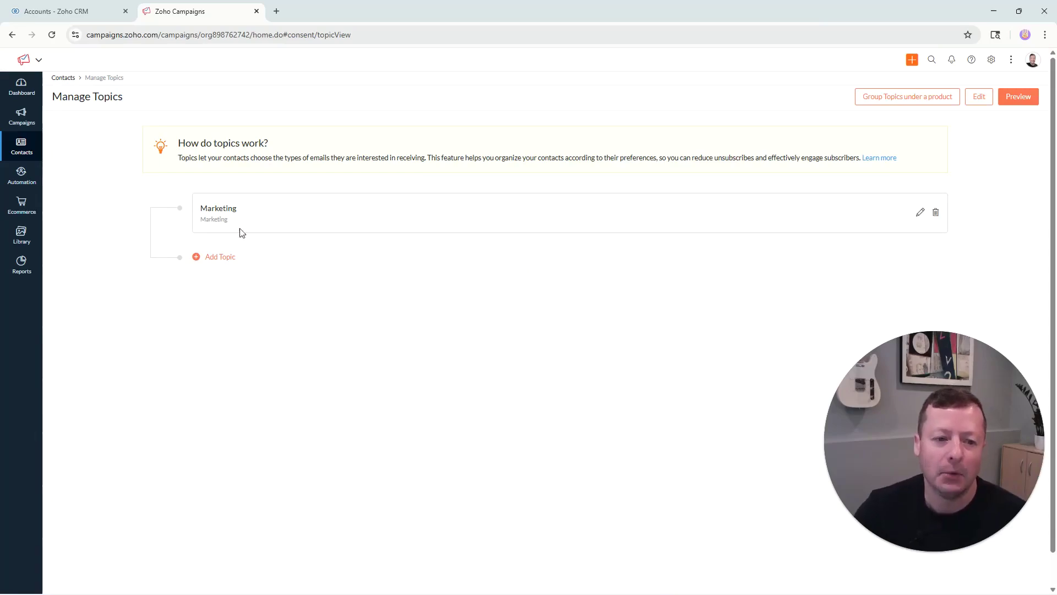
pyautogui.tripleClick(184, 195)
pyautogui.click(295, 345)
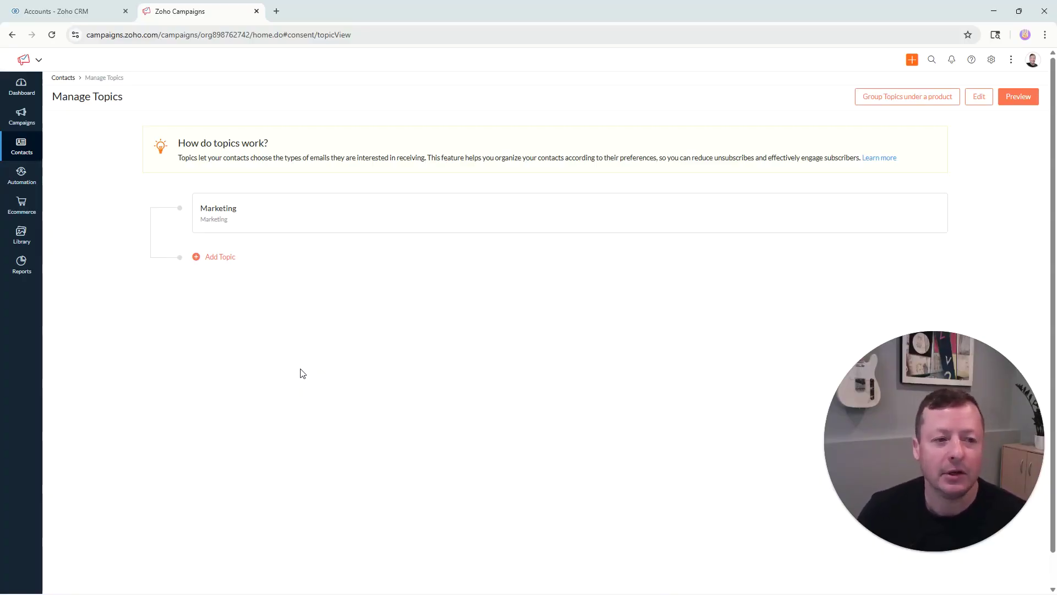
# In Zoho CRM's Accounts list, check the Account Type column, noting Benton as Customer
pyautogui.click(82, 14)
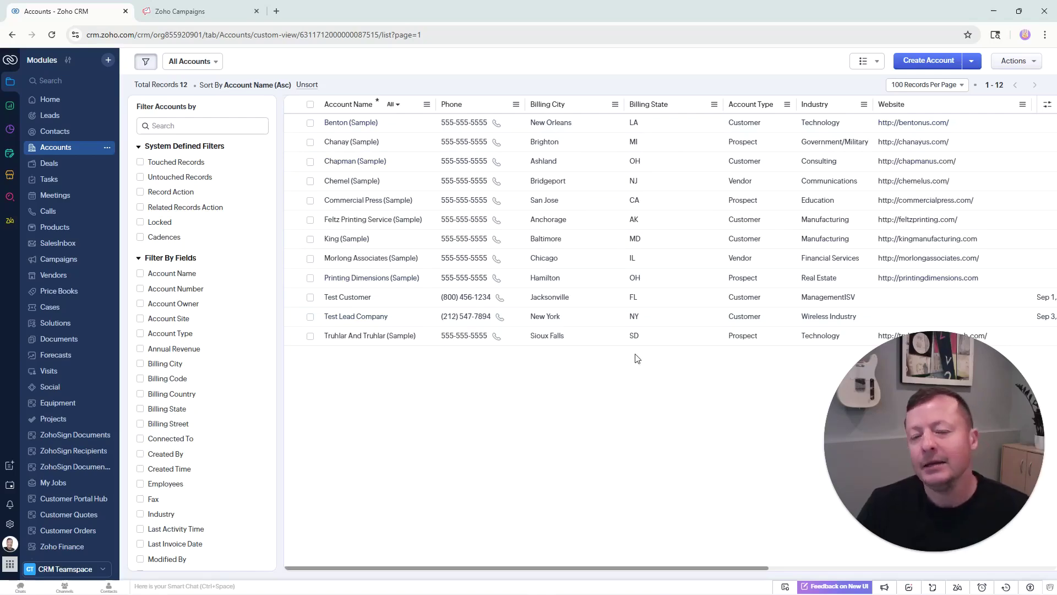
pyautogui.click(744, 132)
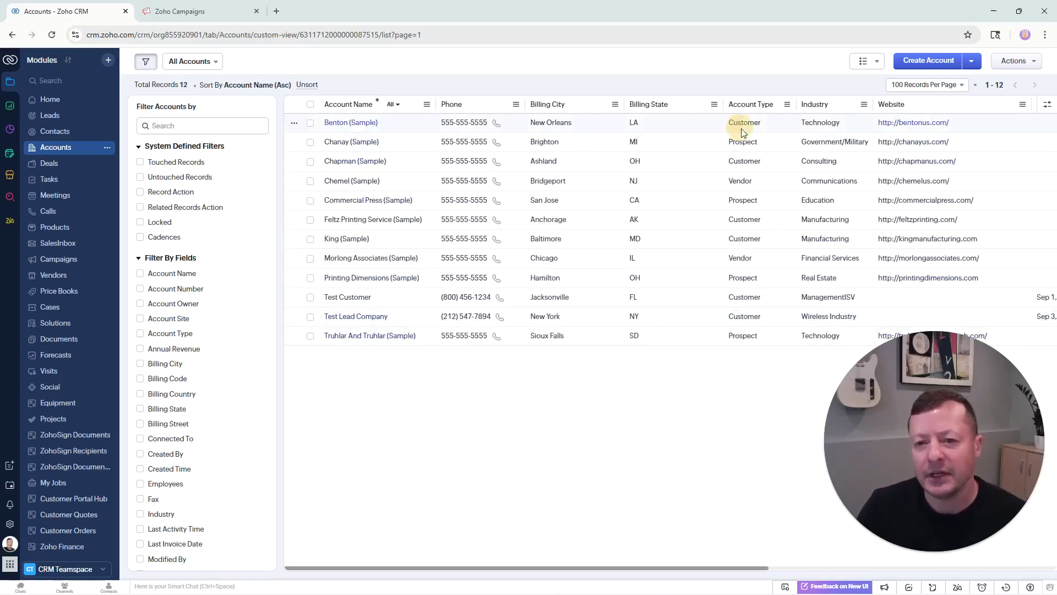
pyautogui.doubleClick(744, 132)
pyautogui.moveTo(750, 120); pyautogui.dragTo(734, 55)
pyautogui.click(708, 84)
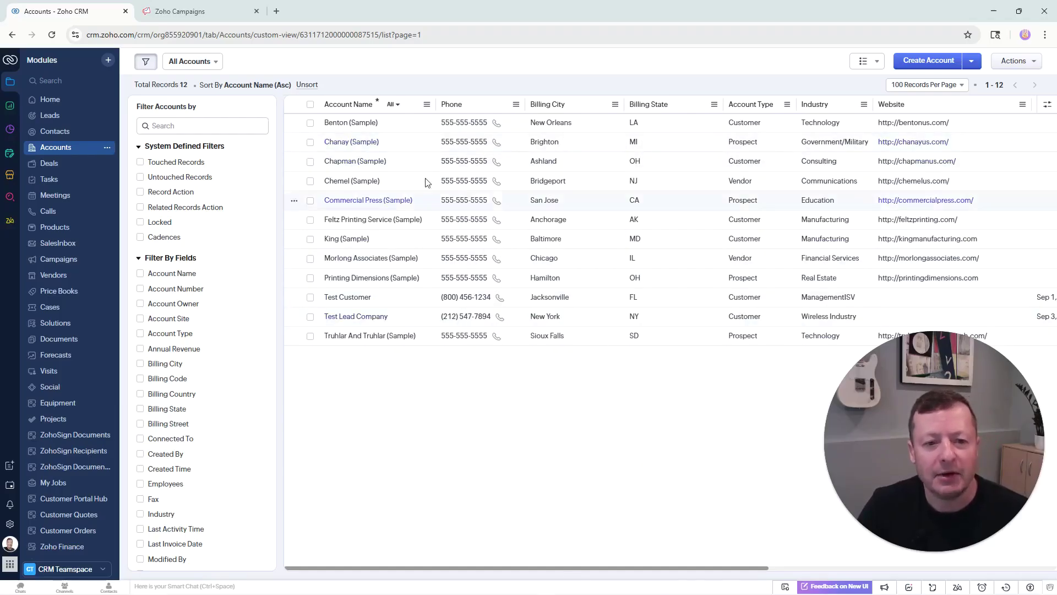
# Start a new Zoho CRM sync under Sync Services with Contacts as the module
pyautogui.click(163, 7)
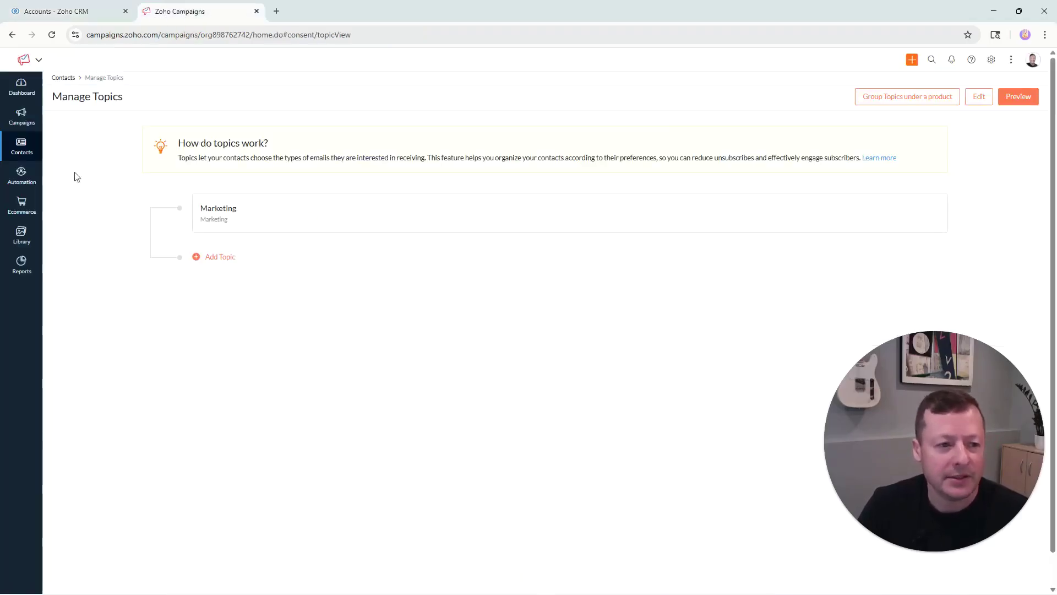
pyautogui.moveTo(16, 148)
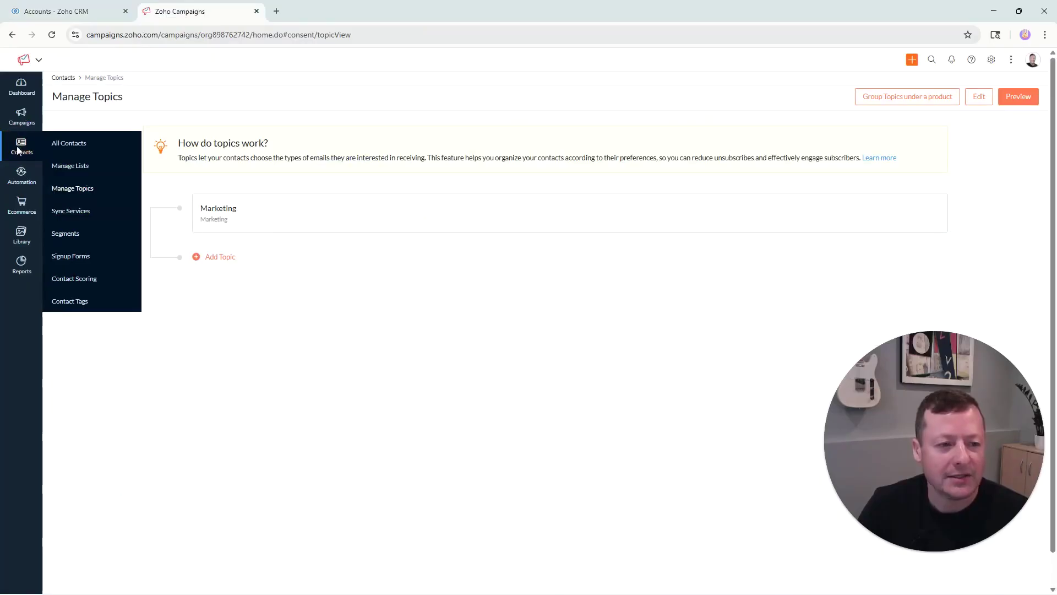
pyautogui.click(84, 214)
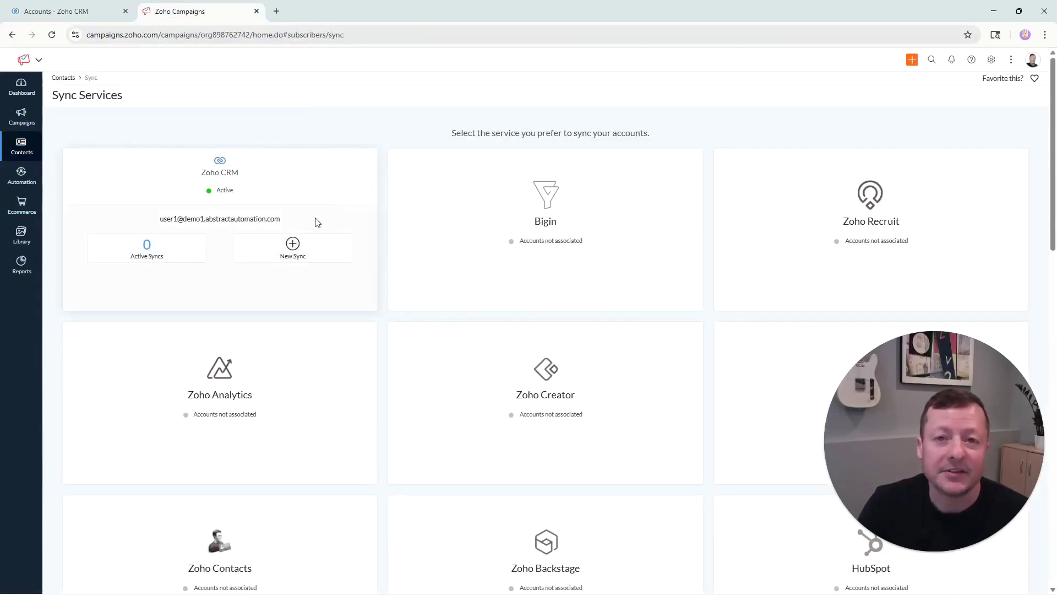
pyautogui.click(294, 248)
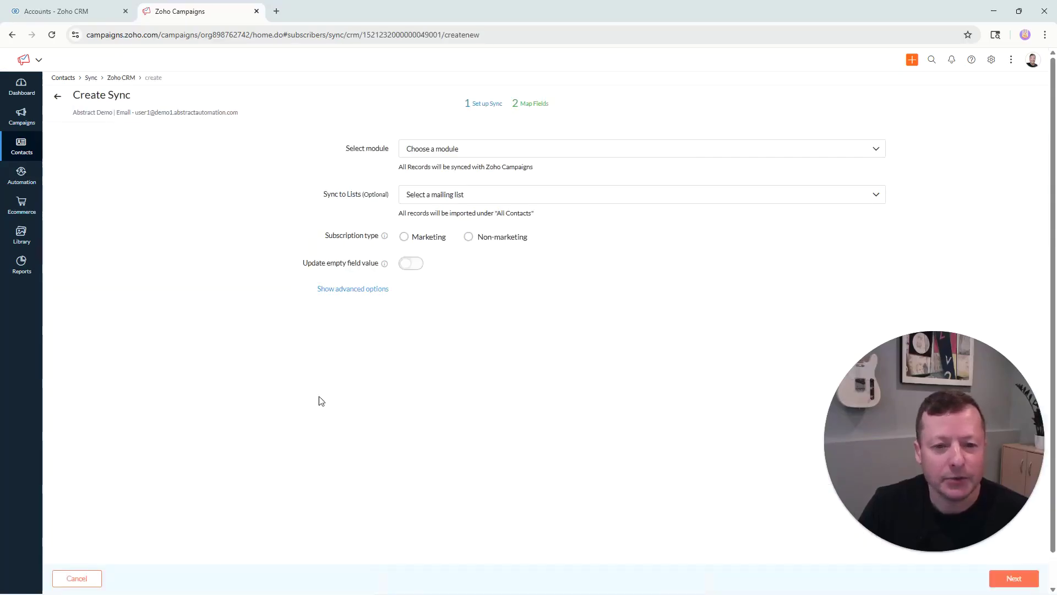
pyautogui.click(468, 154)
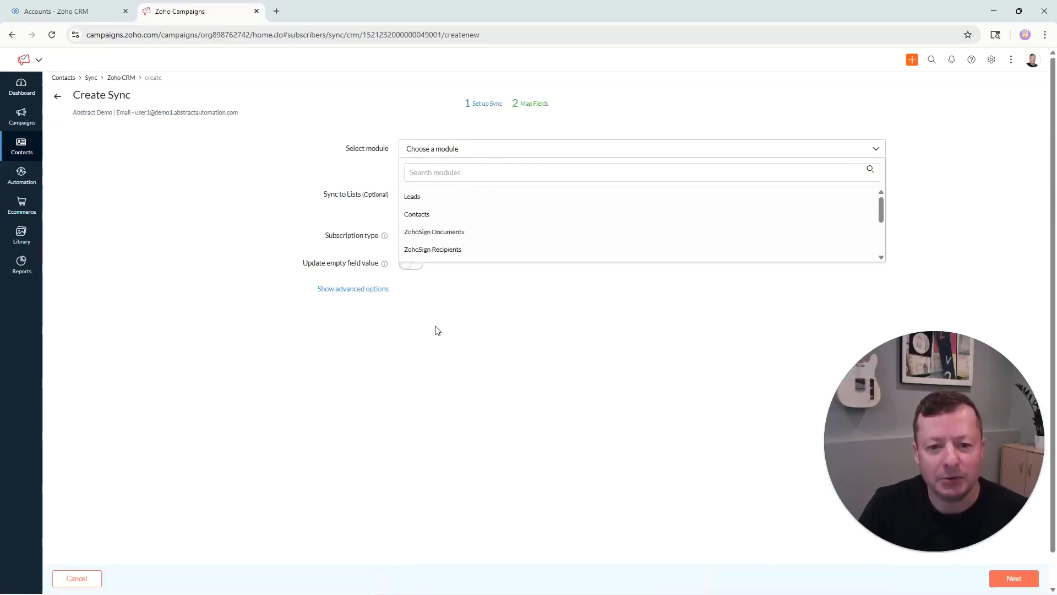
pyautogui.click(428, 213)
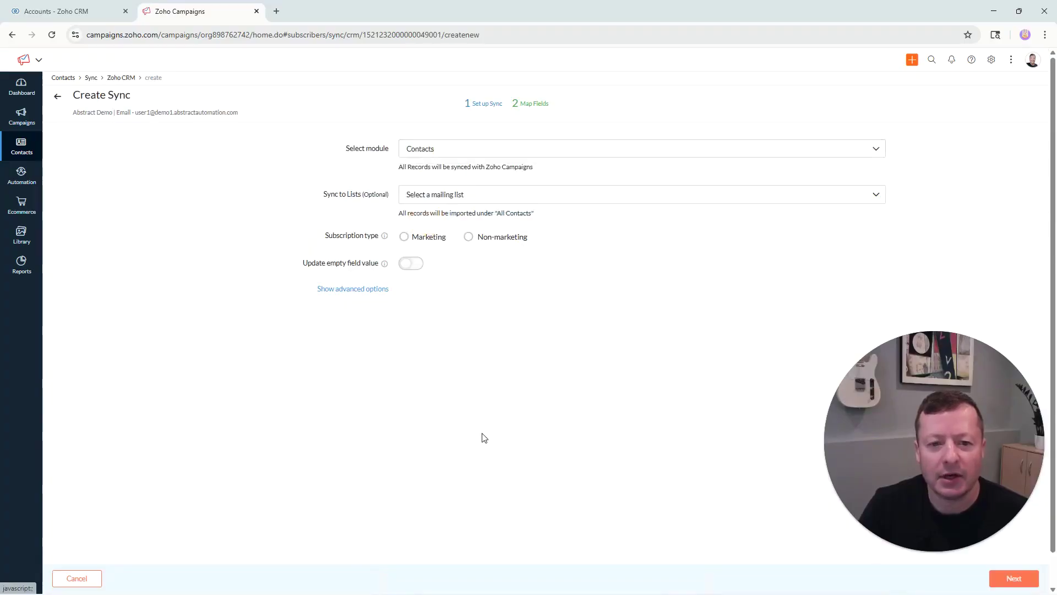
# Begin creating a new mailing list named 'Zoho CRM Contacts' to sync into
pyautogui.click(449, 197)
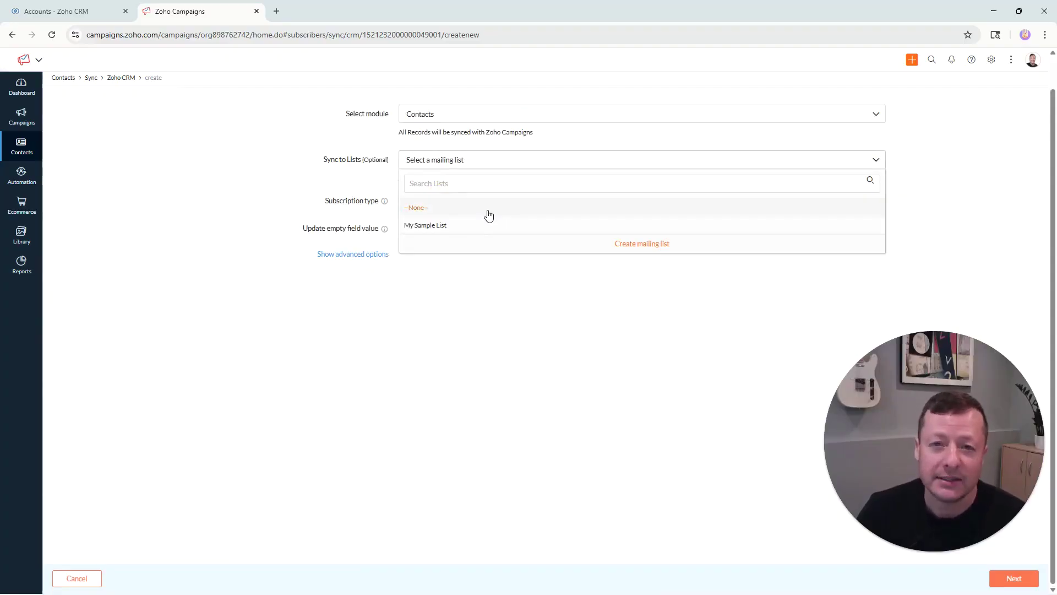
pyautogui.click(639, 246)
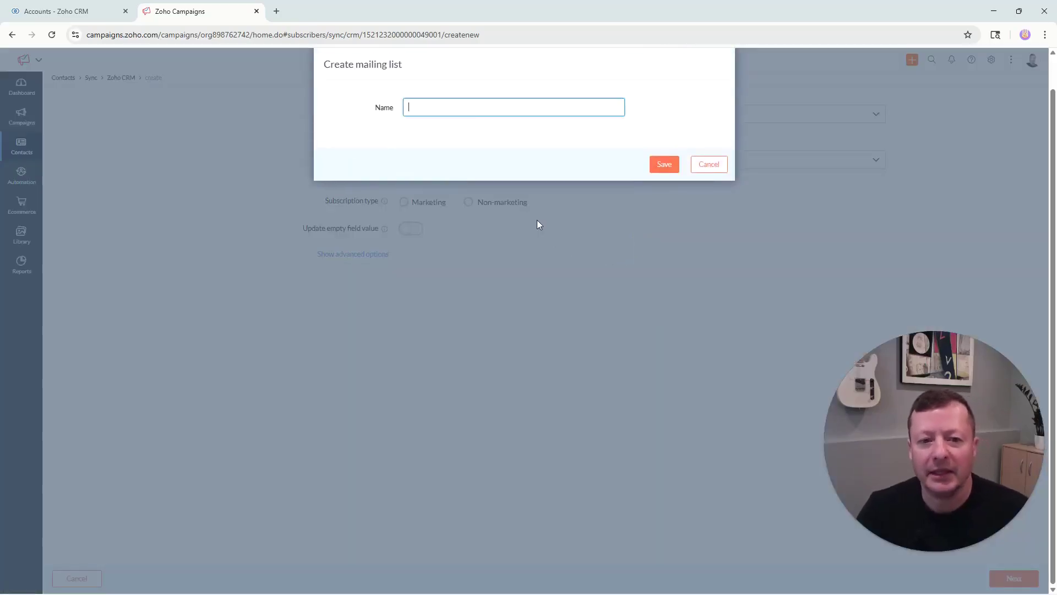
pyautogui.click(475, 106)
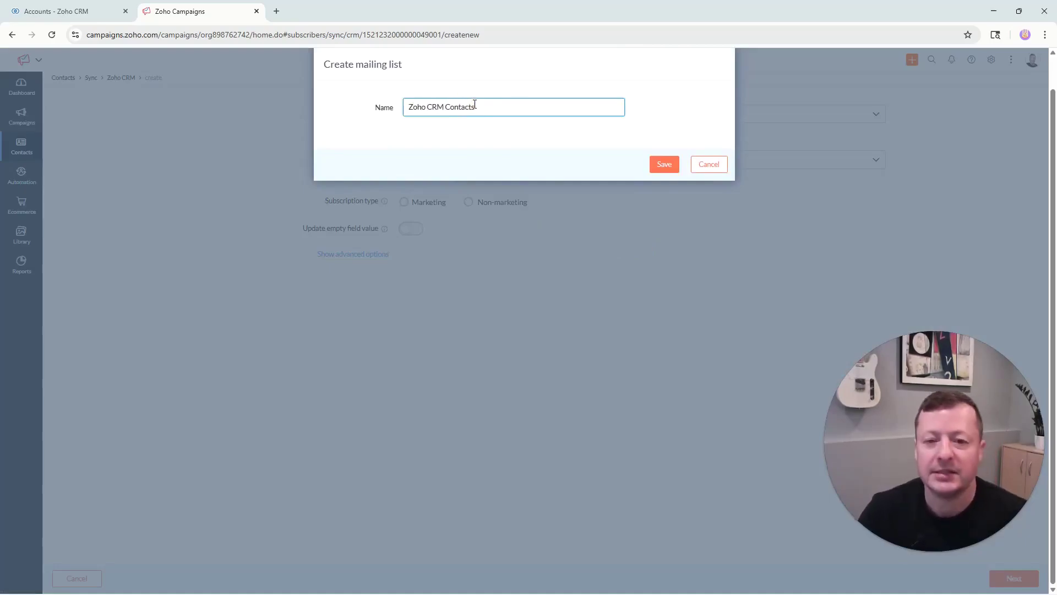
# Save the Zoho CRM Contacts list, choose Marketing subscribers, enable 'Update empty field value', show advanced options
pyautogui.click(659, 162)
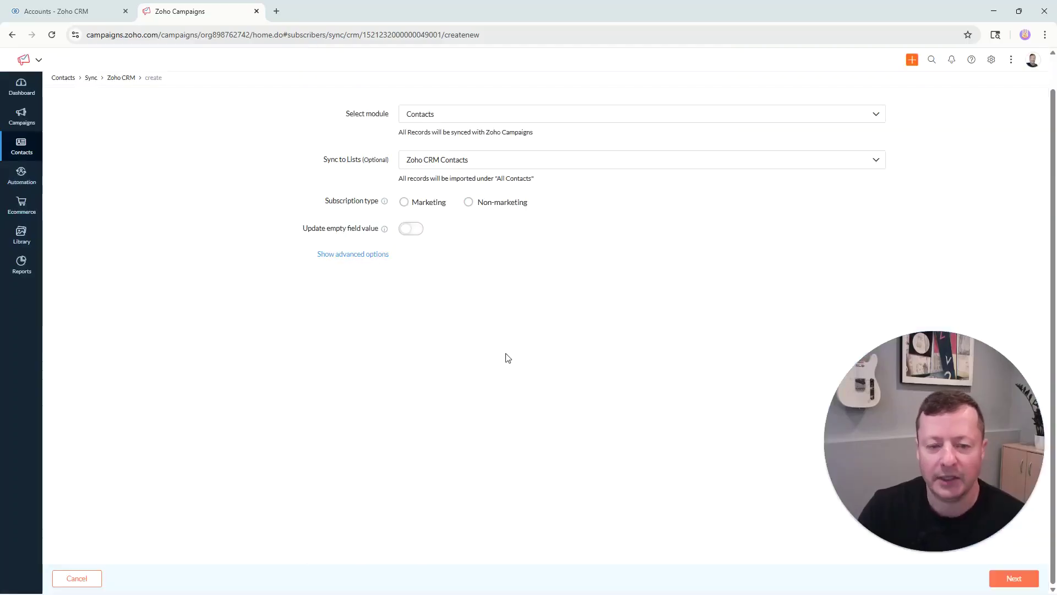
pyautogui.click(404, 202)
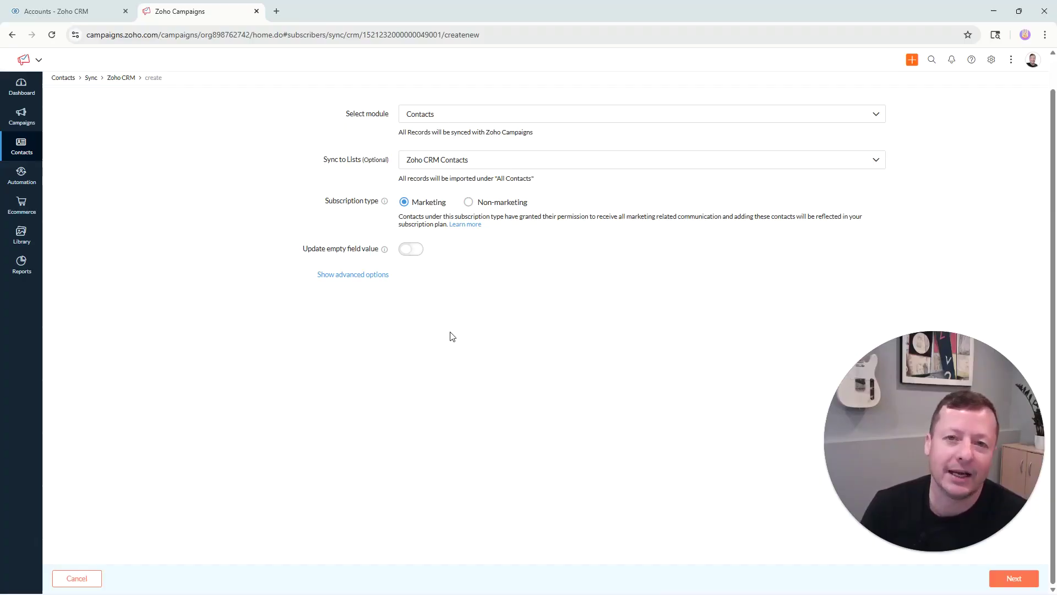
pyautogui.click(417, 246)
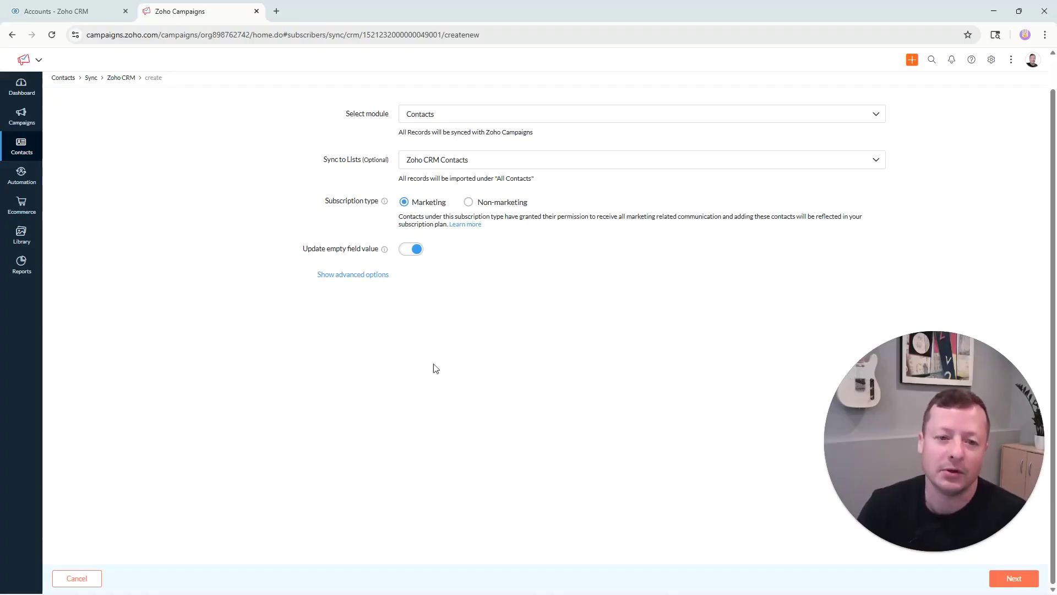
pyautogui.click(353, 274)
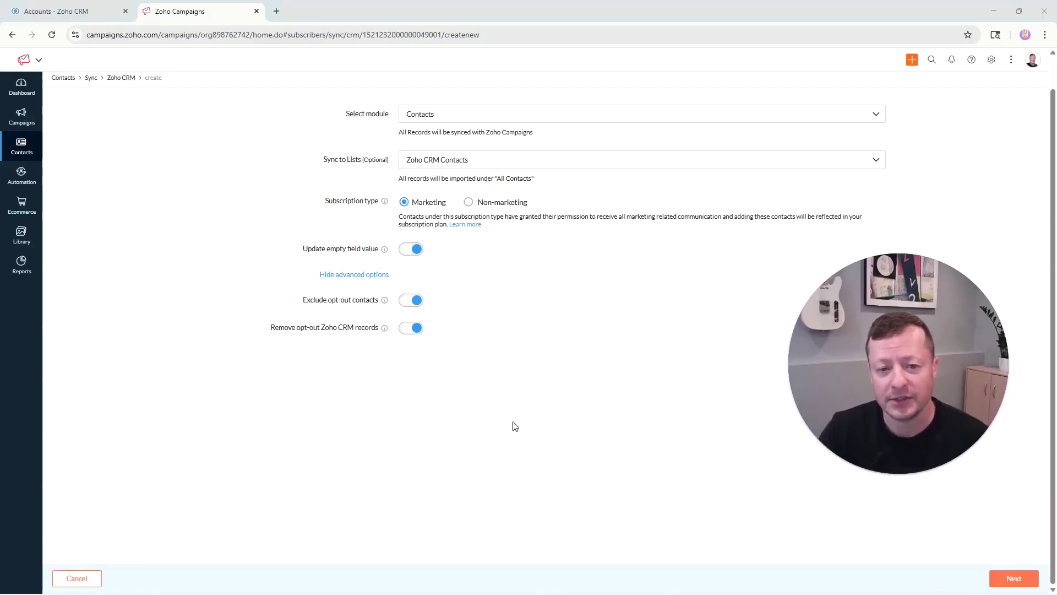
# Move to Map your fields and review the Contacts and Accounts field mappings
pyautogui.click(1012, 578)
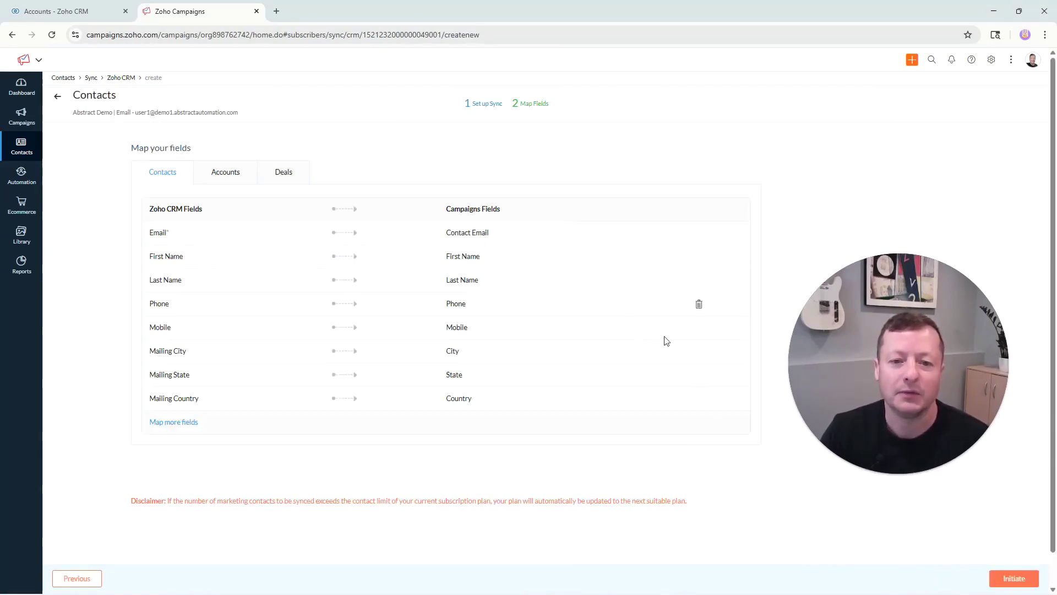
pyautogui.moveTo(914, 372); pyautogui.dragTo(948, 475)
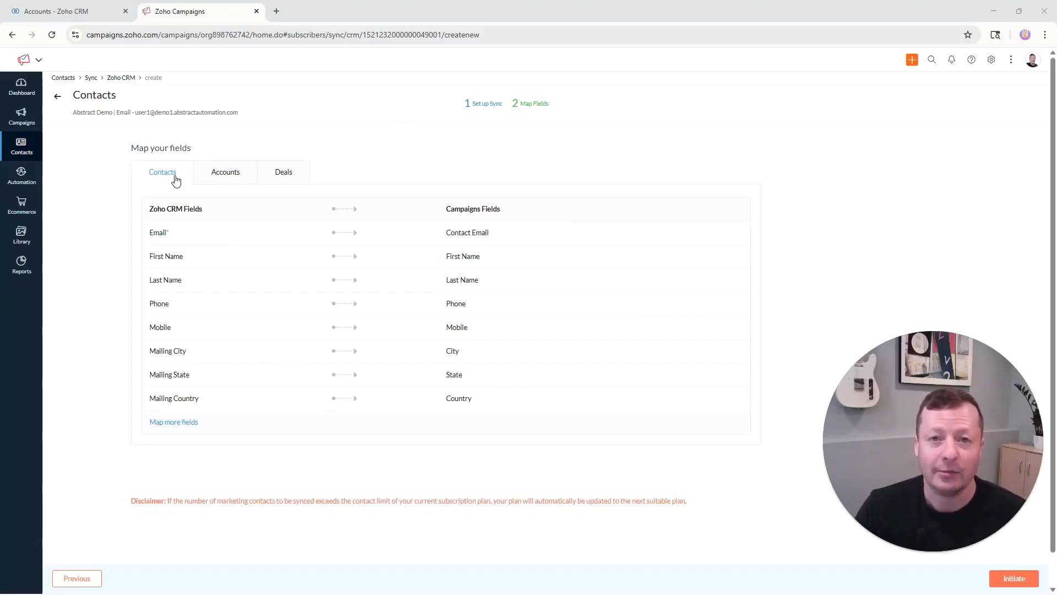
pyautogui.click(232, 173)
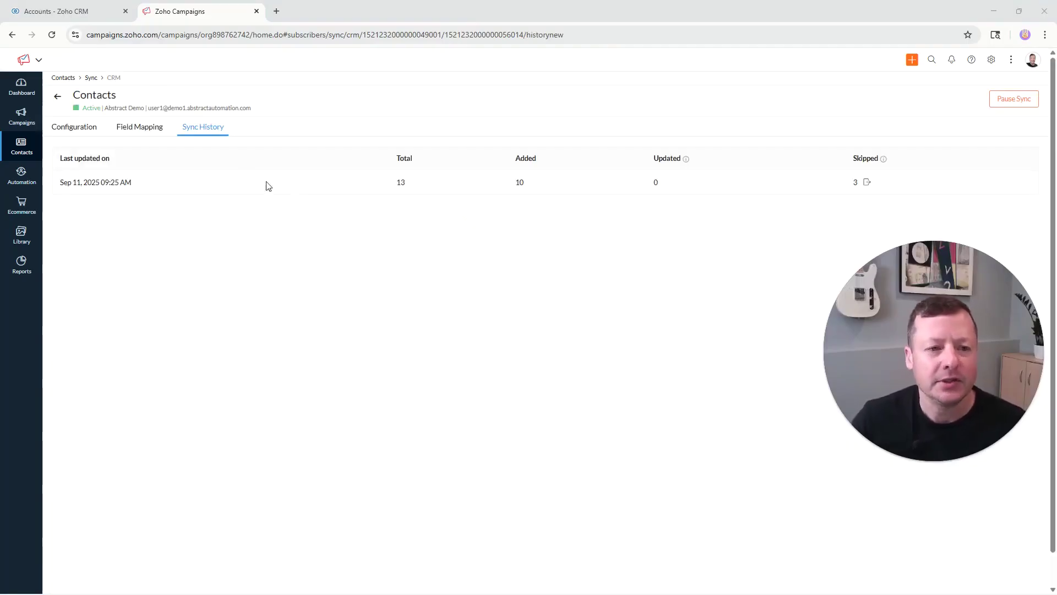
# Refresh the Contacts sync history to confirm the Sep 11 run: 13 total, 10 added, 3 skipped
pyautogui.click(190, 138)
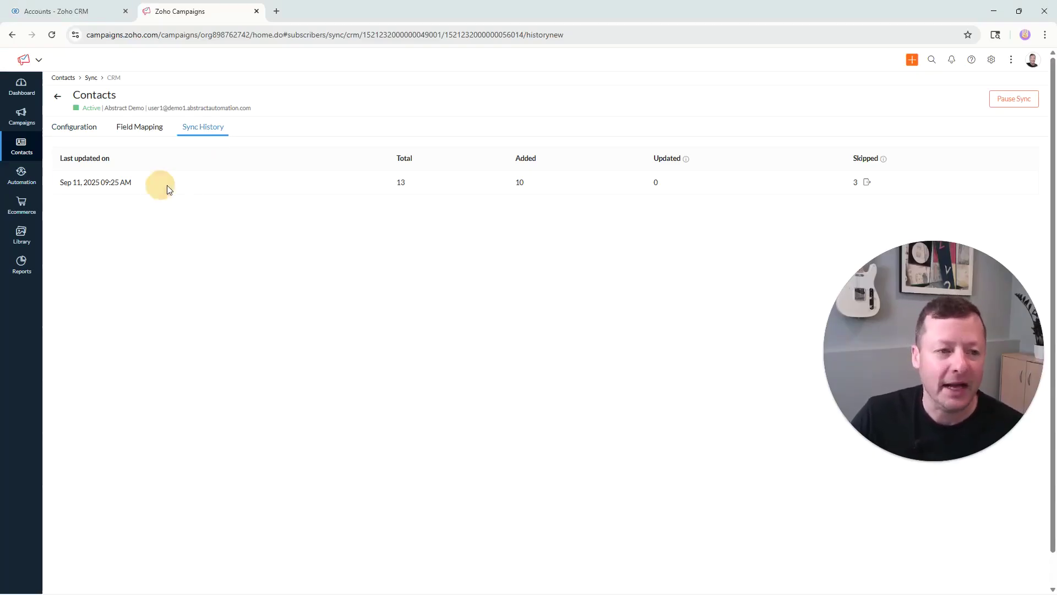
pyautogui.tripleClick(214, 250)
pyautogui.click(527, 258)
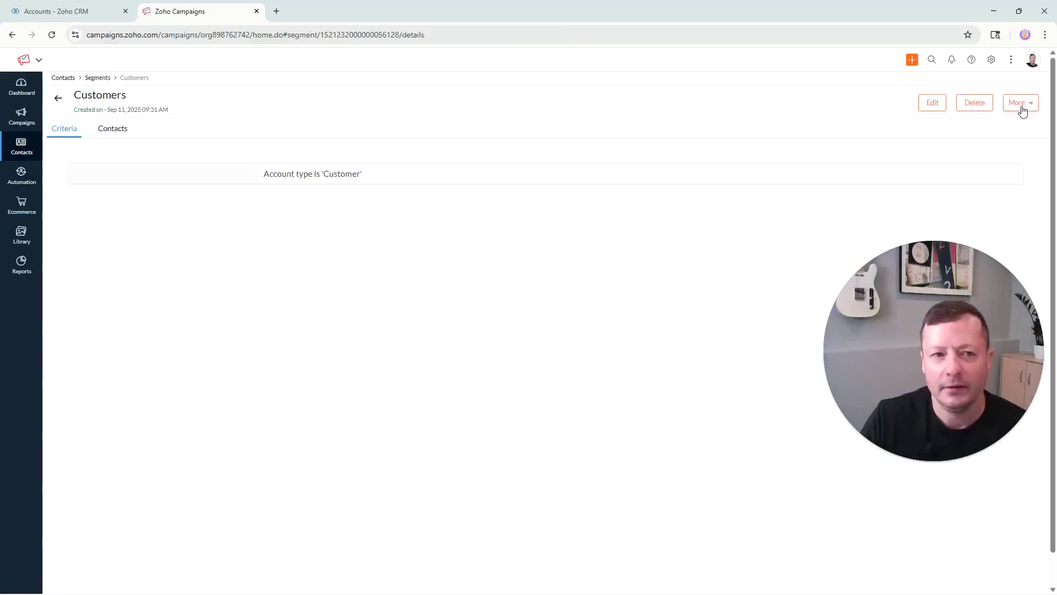
# Create and save a new standard segment named Prospects
pyautogui.click(1019, 107)
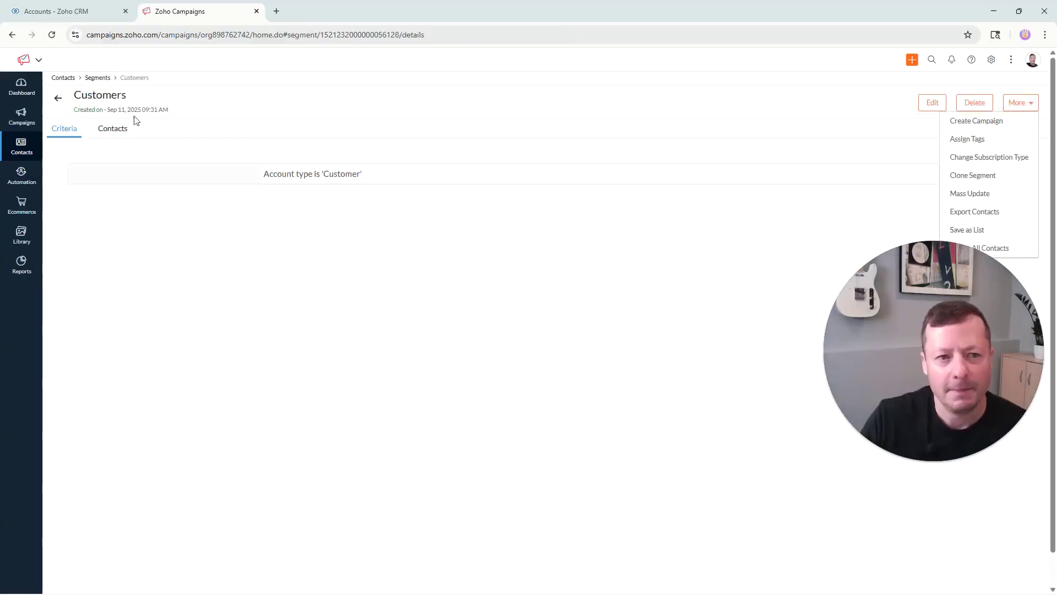
pyautogui.click(56, 101)
pyautogui.click(1013, 95)
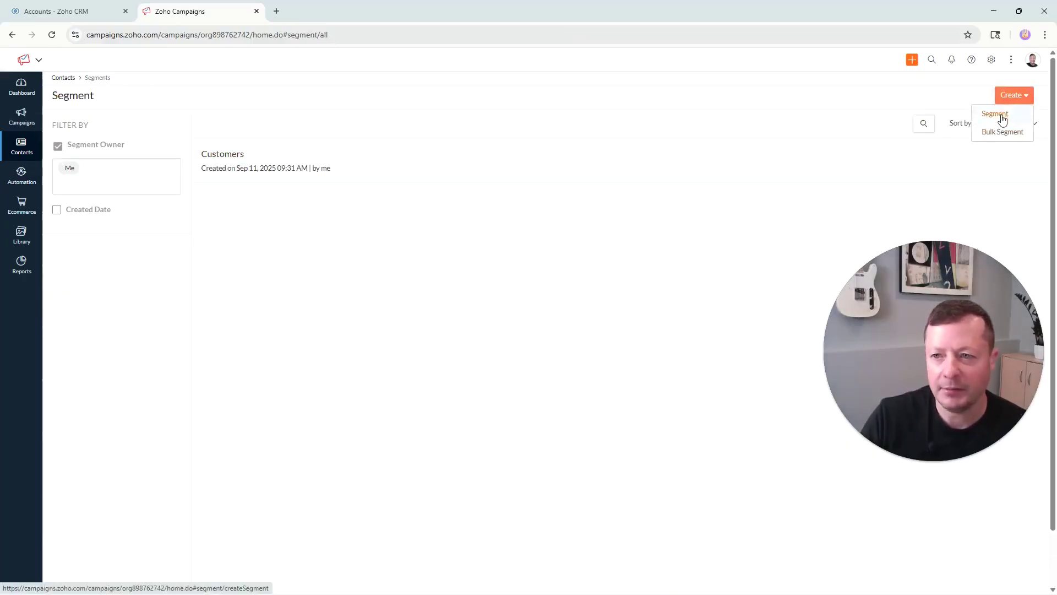
pyautogui.click(998, 111)
pyautogui.click(227, 132)
pyautogui.write('Prospect')
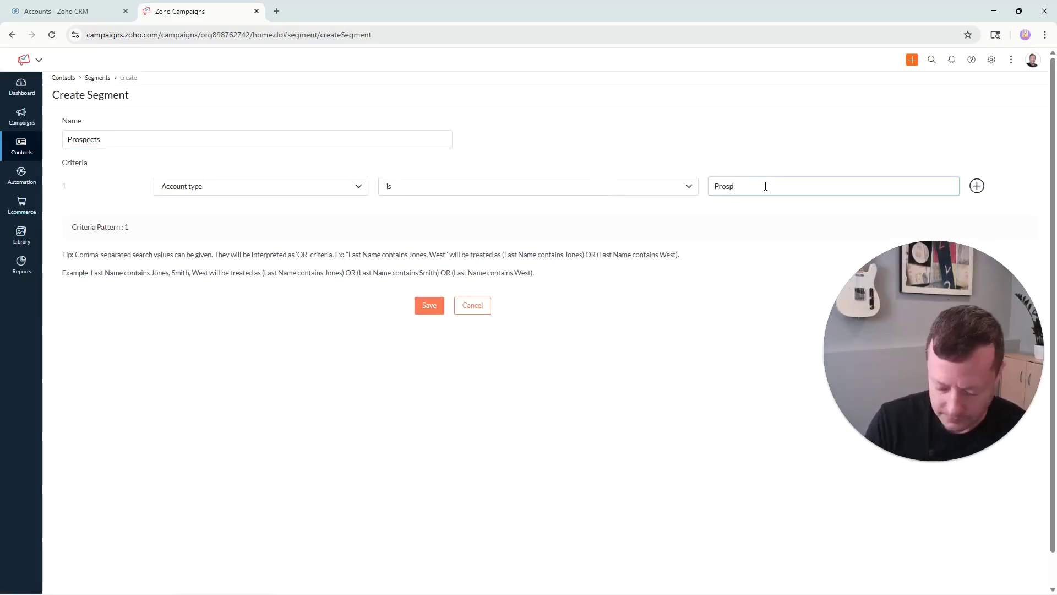
pyautogui.click(429, 308)
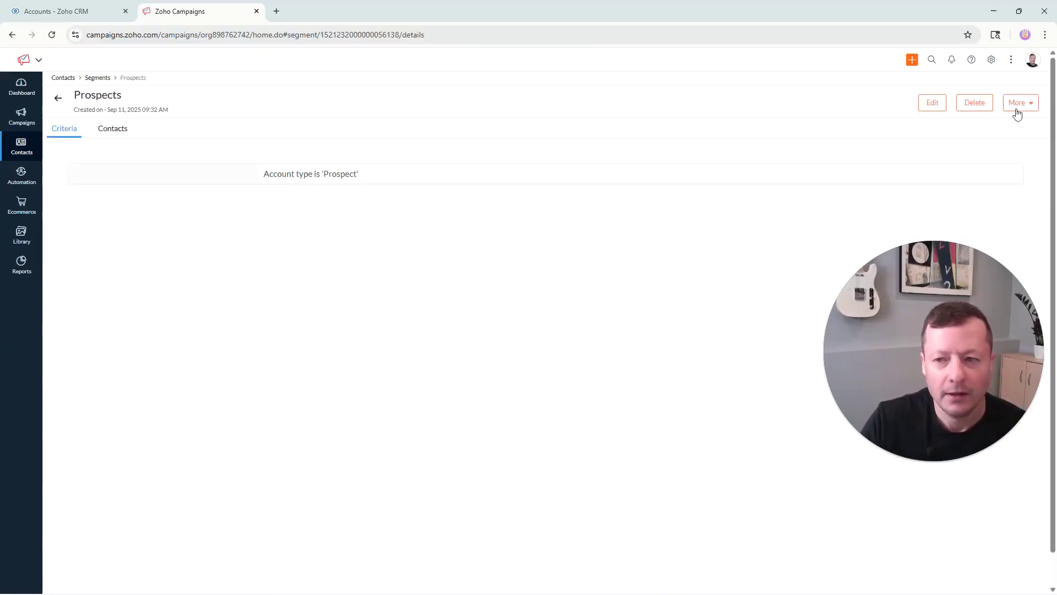
# Create a Vendors segment for Account type 'Vendor' and return to the segment list
pyautogui.click(58, 98)
pyautogui.click(1004, 99)
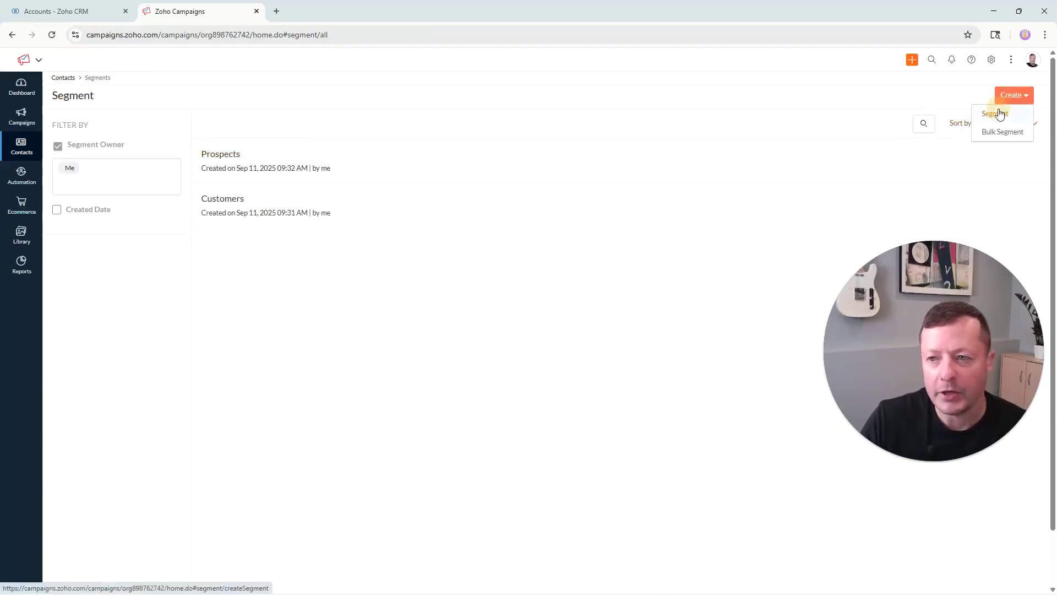
pyautogui.click(998, 111)
pyautogui.click(158, 137)
pyautogui.write('V')
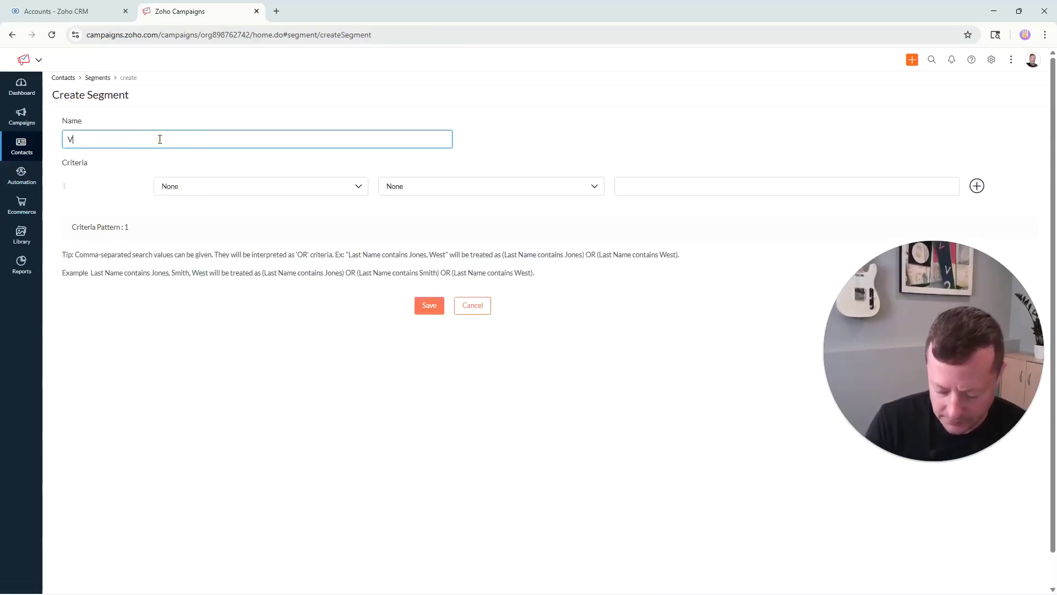
pyautogui.write('Vendor')
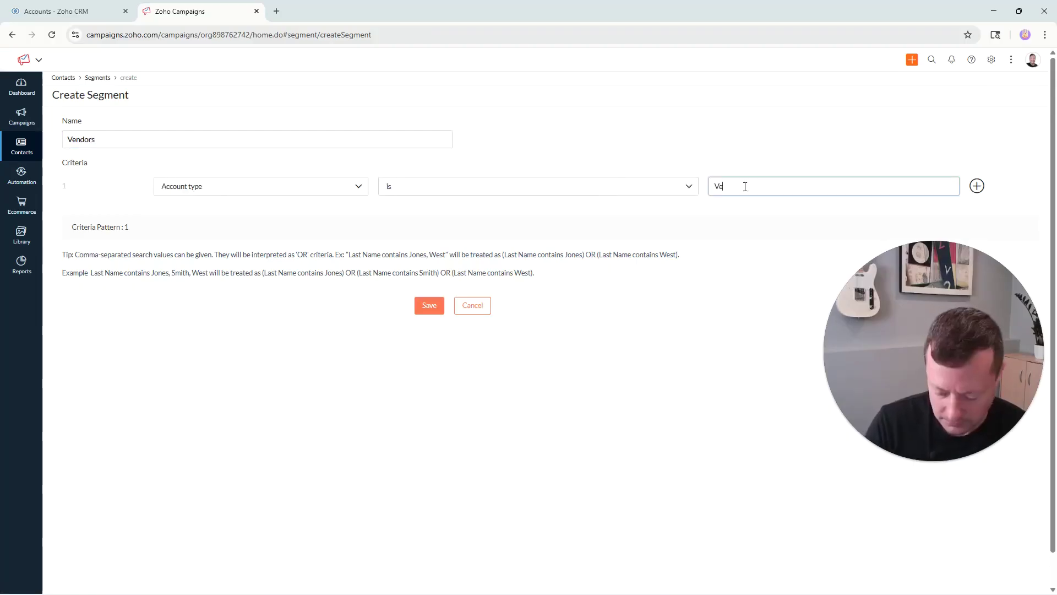
pyautogui.click(430, 305)
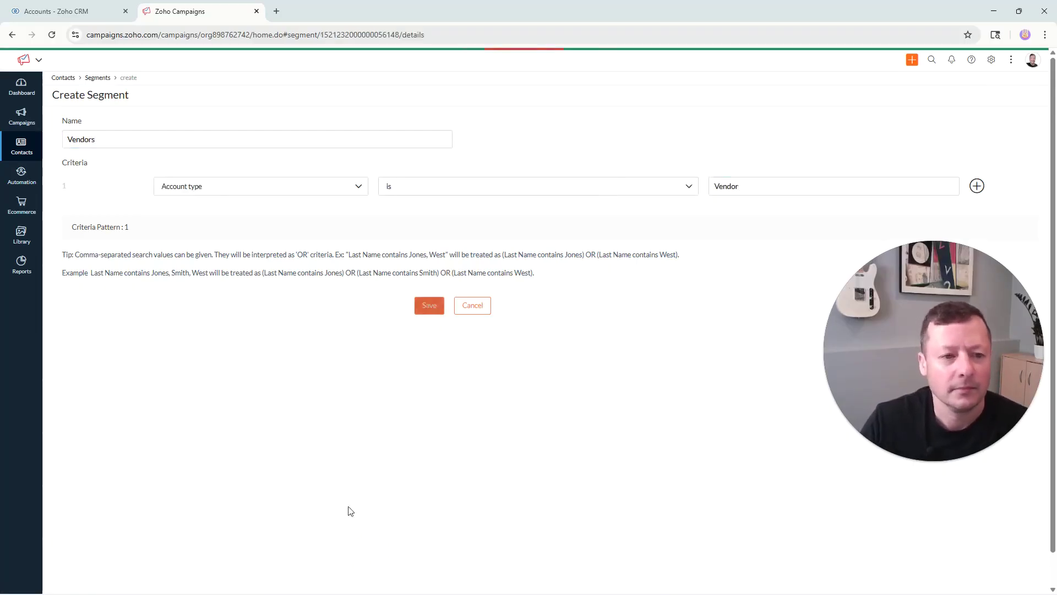
pyautogui.click(57, 98)
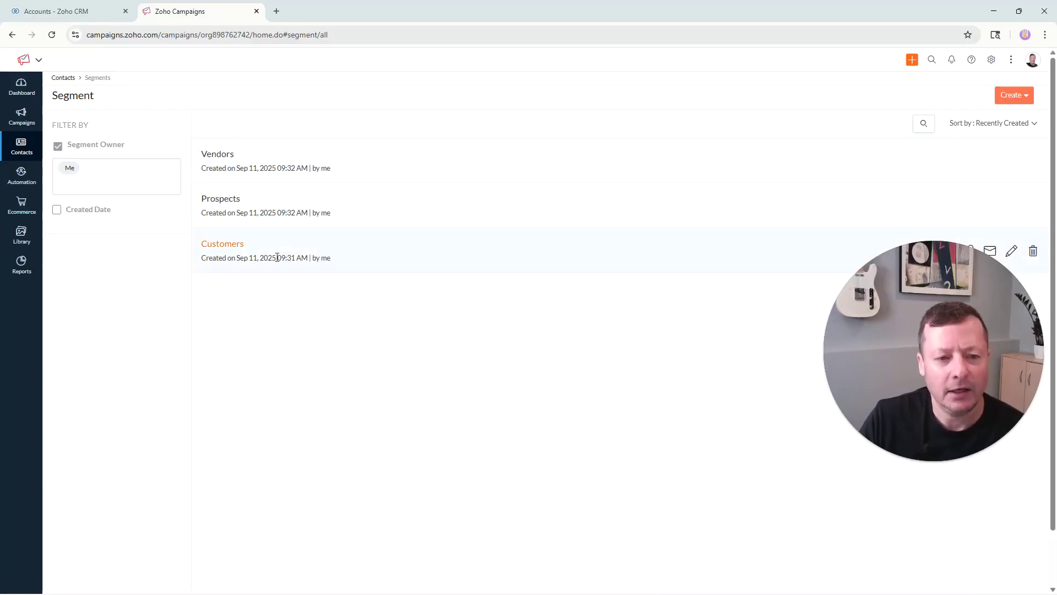
# Show the Prospects segment's contact list with its three matching contacts
pyautogui.click(223, 200)
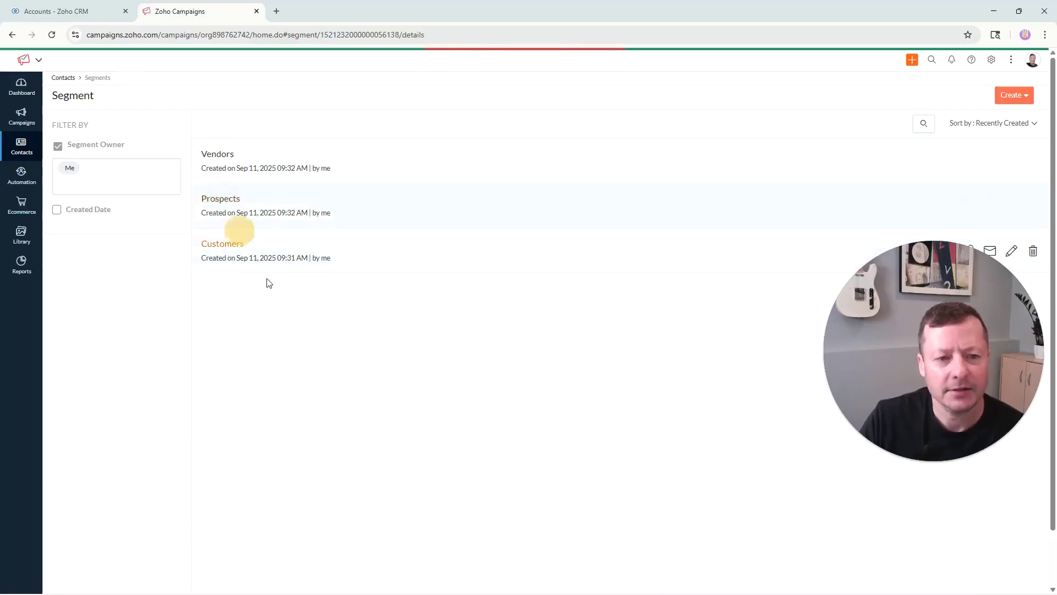
pyautogui.click(114, 130)
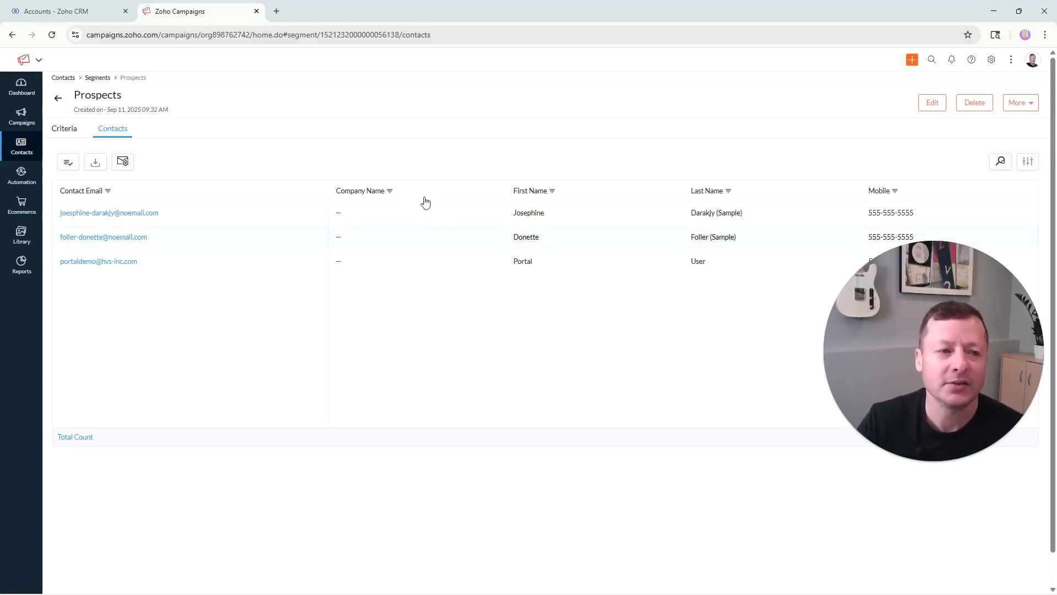
# Create a regular email campaign titled 'Test Email from' plus the sender's first name
pyautogui.click(912, 61)
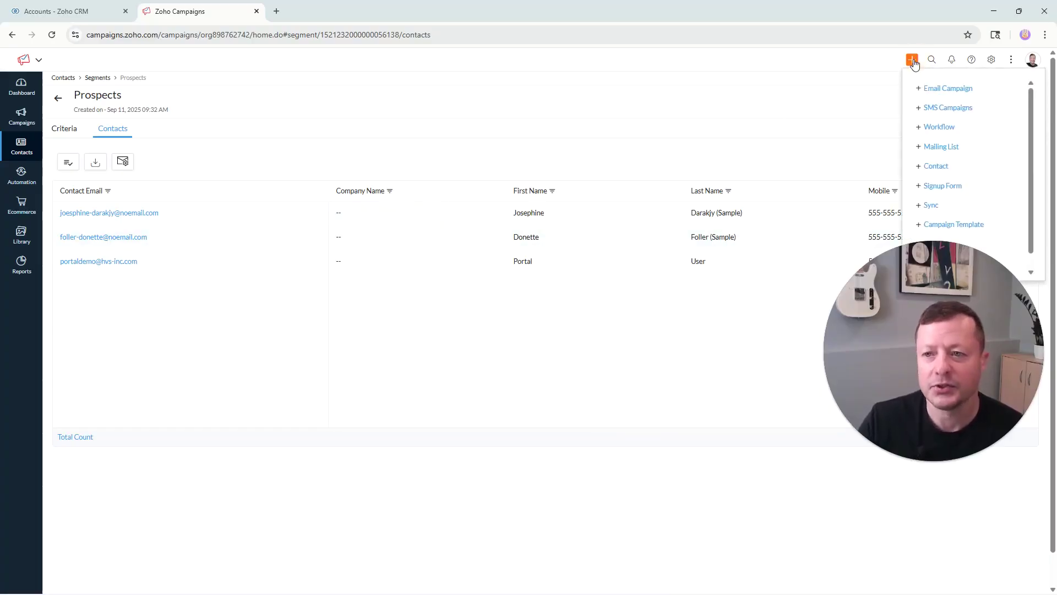
pyautogui.click(956, 90)
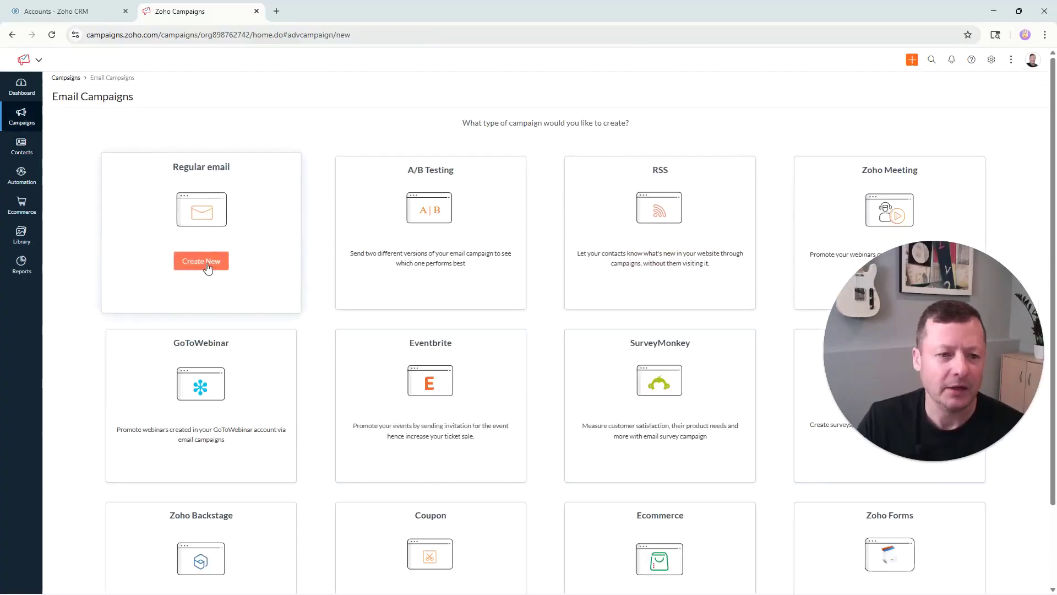
pyautogui.click(207, 268)
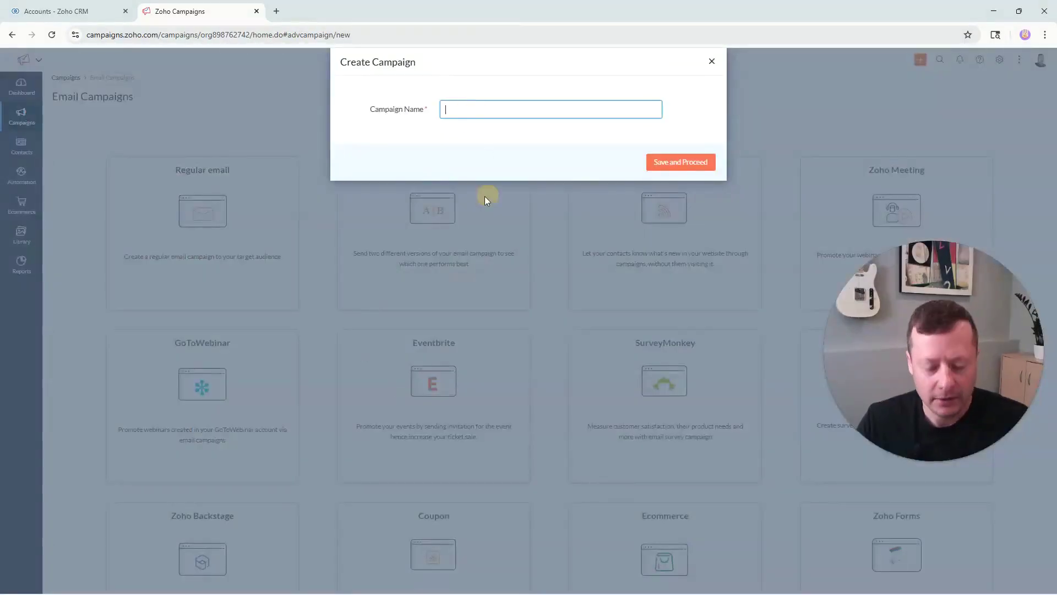
pyautogui.write('Test Email fr')
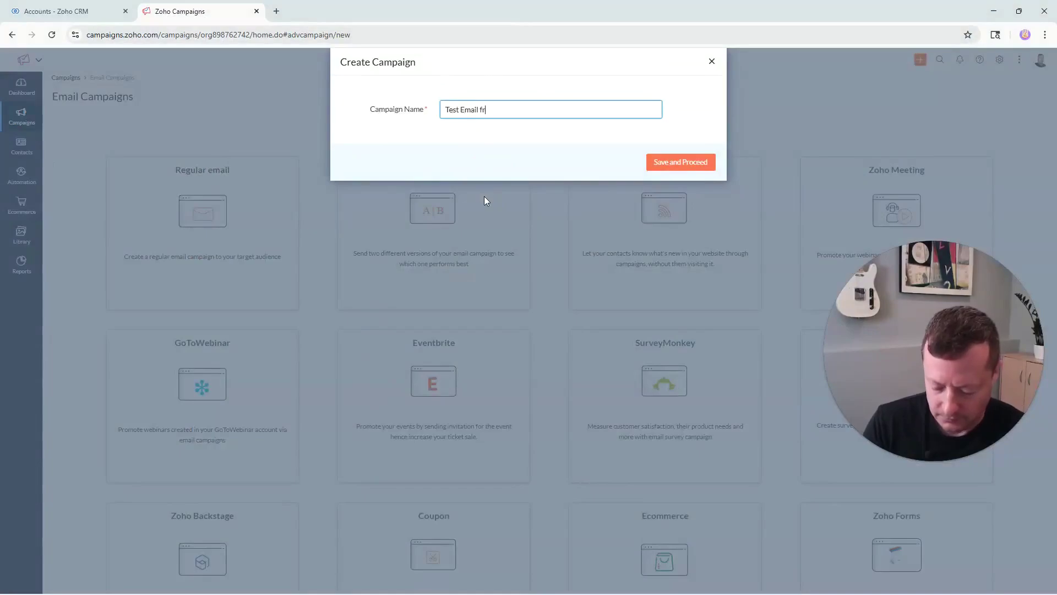
pyautogui.write('om Max')
pyautogui.click(679, 164)
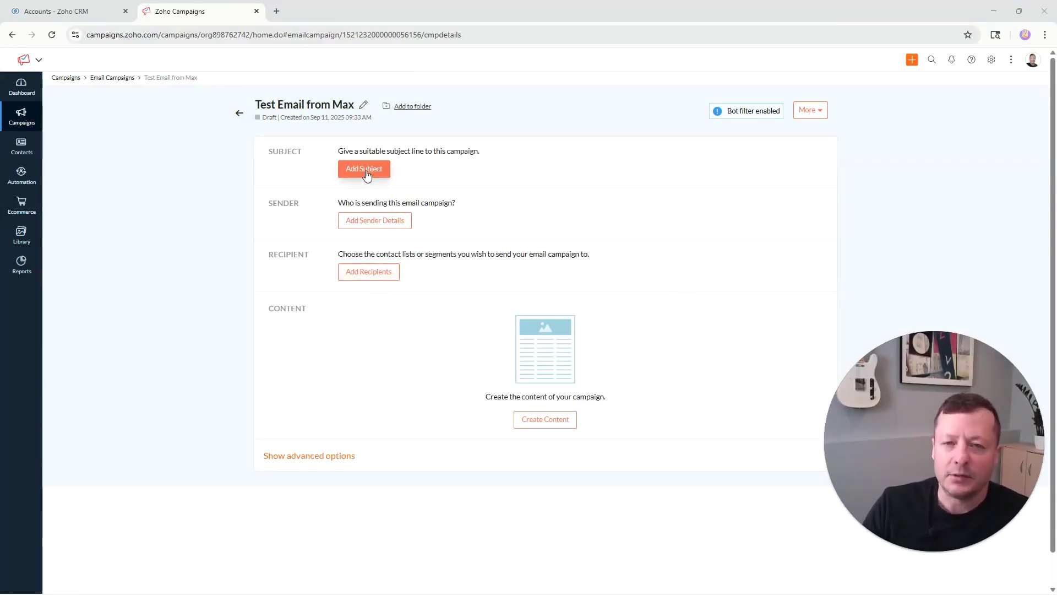
# Set the campaign recipients to the Customers and Prospects segments instead of the Zoho CRM Contacts list
pyautogui.click(405, 222)
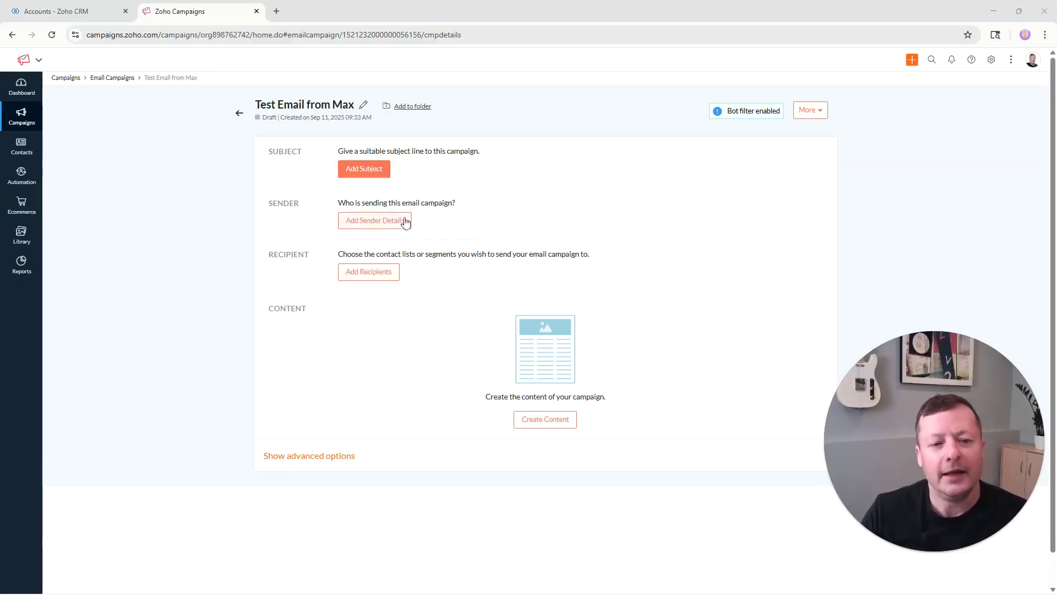
pyautogui.click(381, 277)
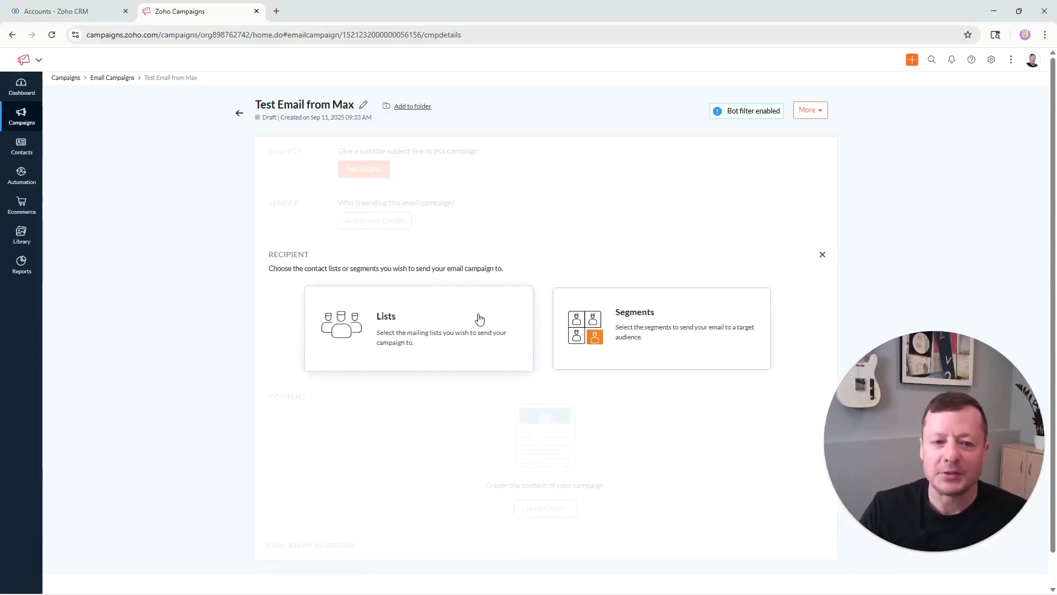
pyautogui.click(422, 334)
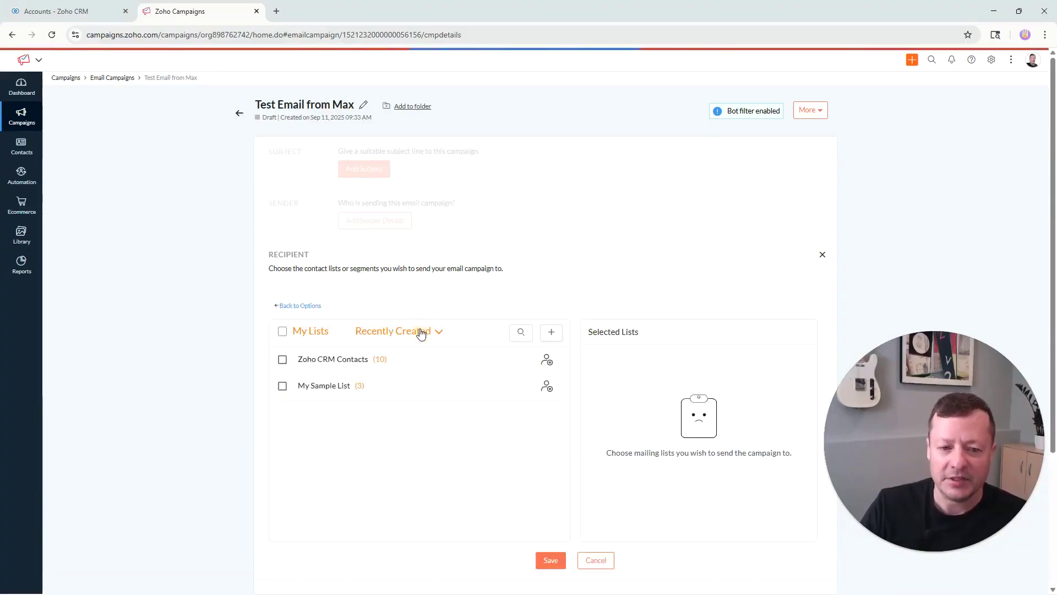
pyautogui.click(282, 360)
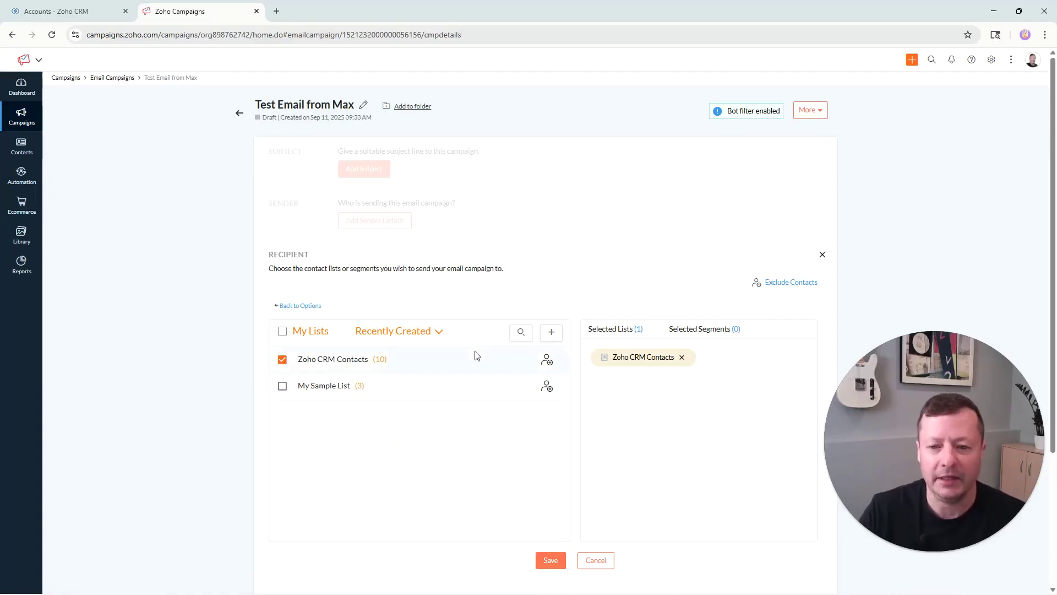
pyautogui.click(595, 560)
pyautogui.click(378, 276)
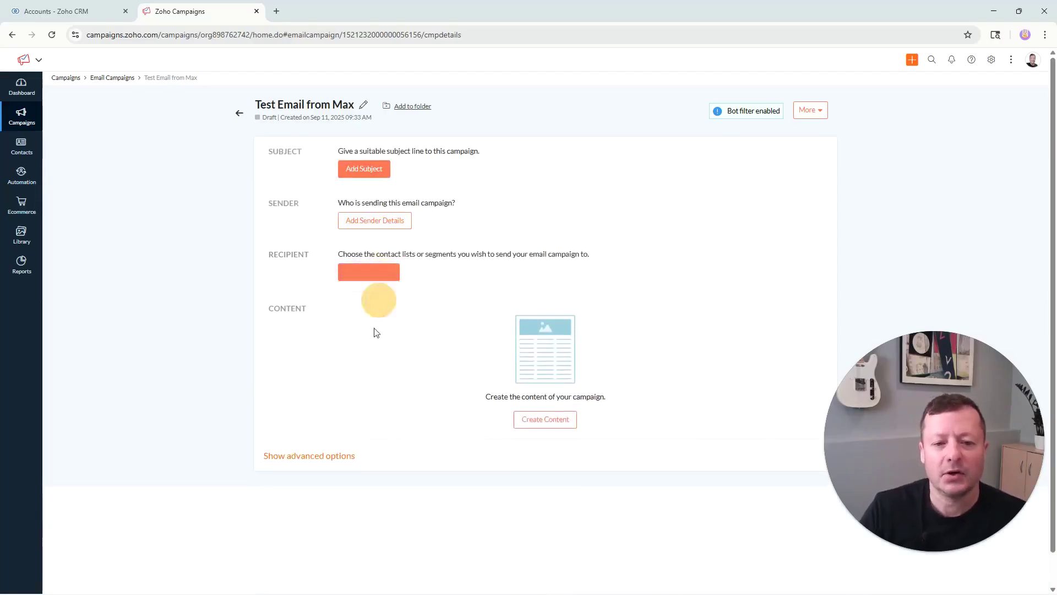
pyautogui.click(575, 329)
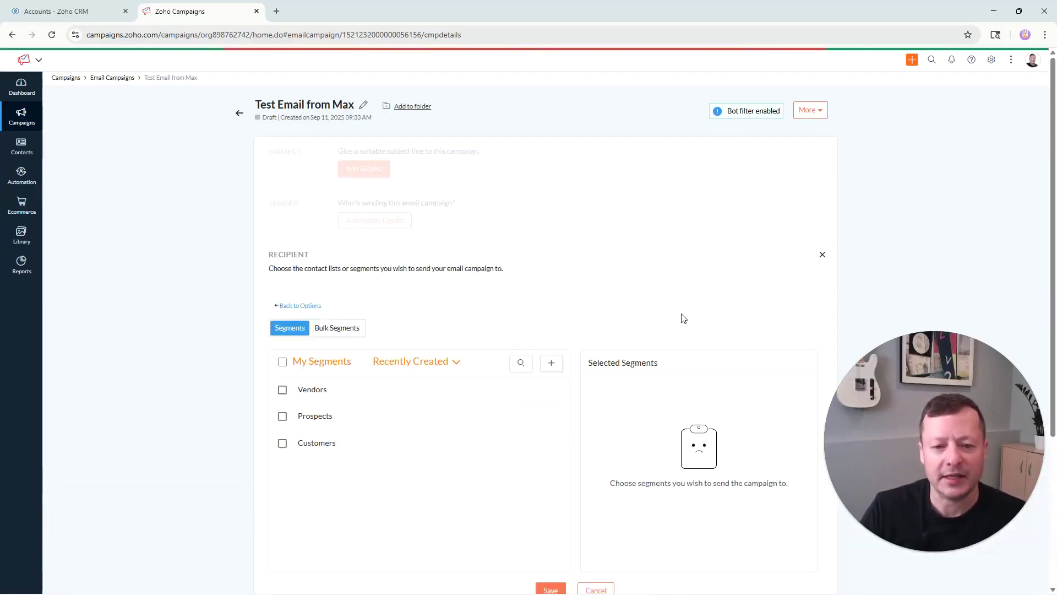
pyautogui.click(283, 443)
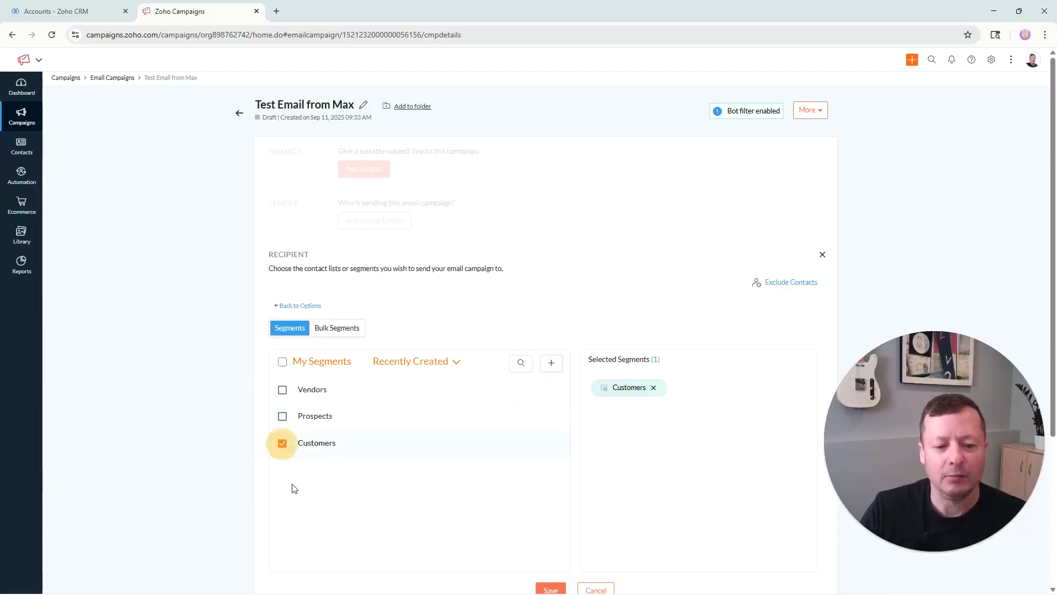
pyautogui.click(282, 416)
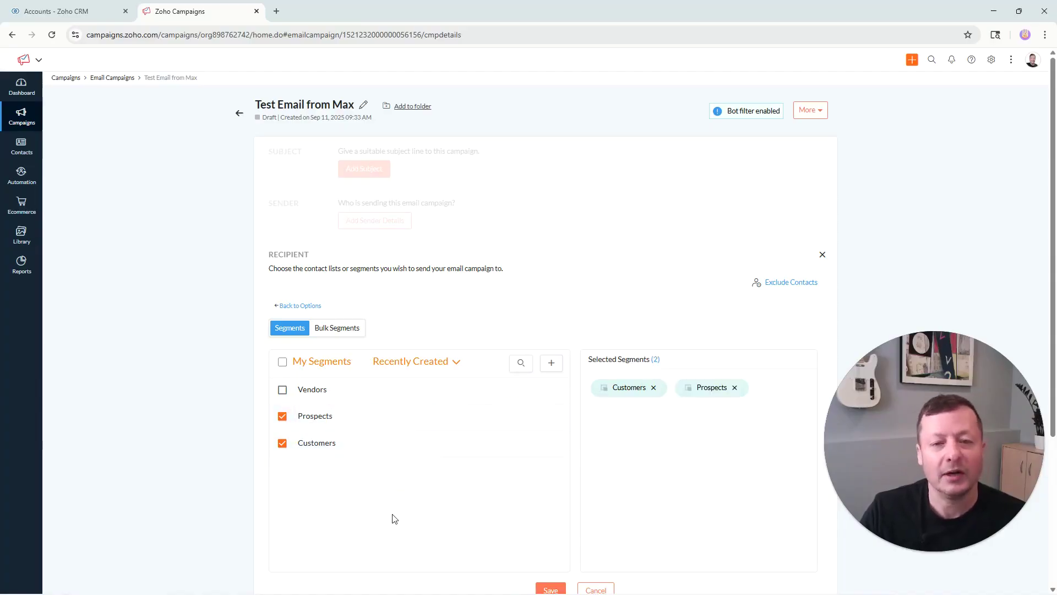
pyautogui.scroll(-3, 430, 521)
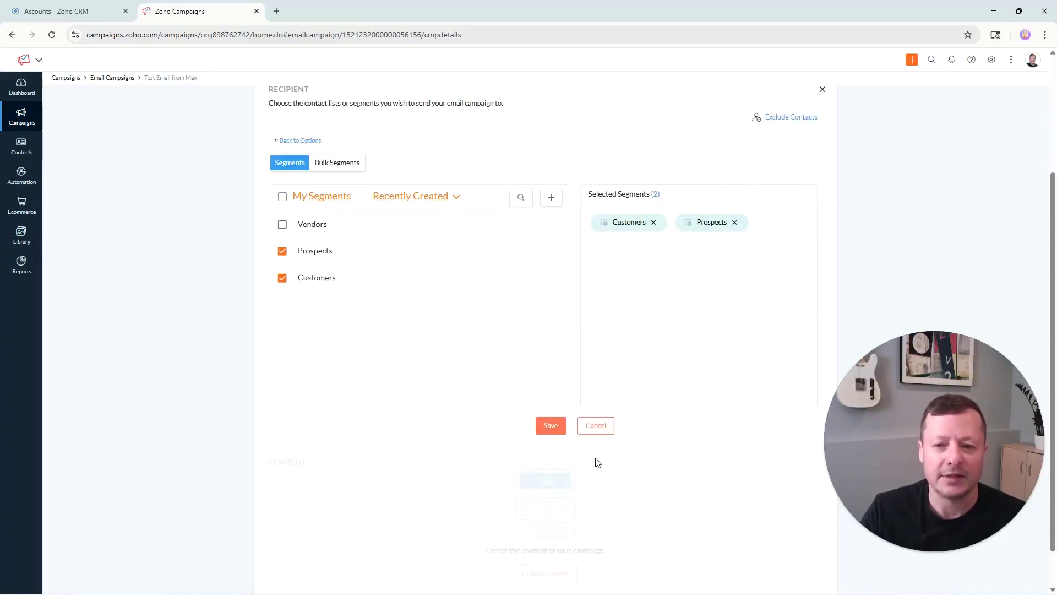
pyautogui.click(552, 427)
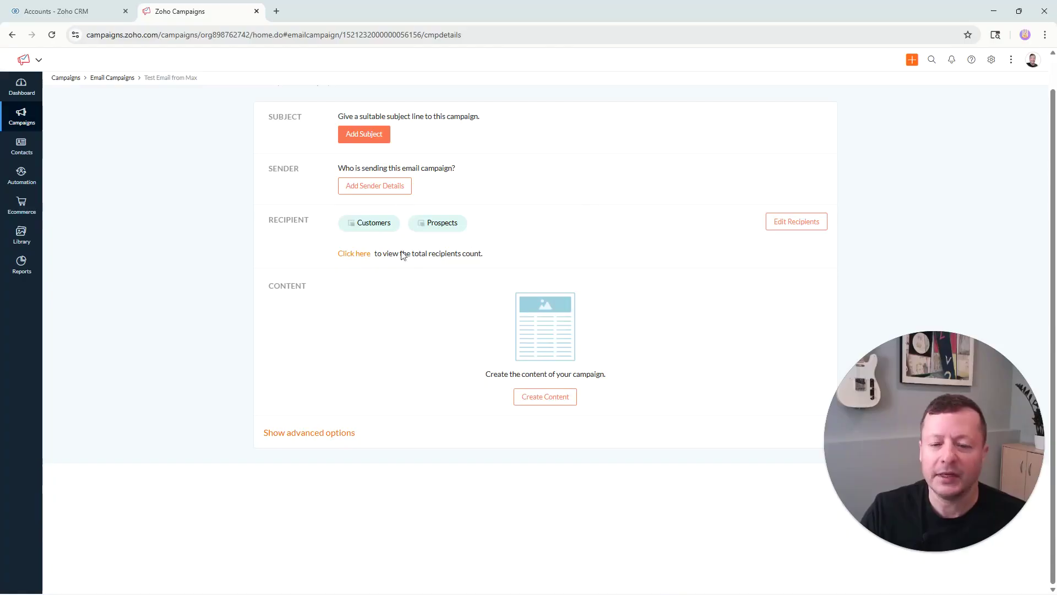
# Reveal the campaign's Total Recipients count and highlight the figure of 8 contacts
pyautogui.click(355, 255)
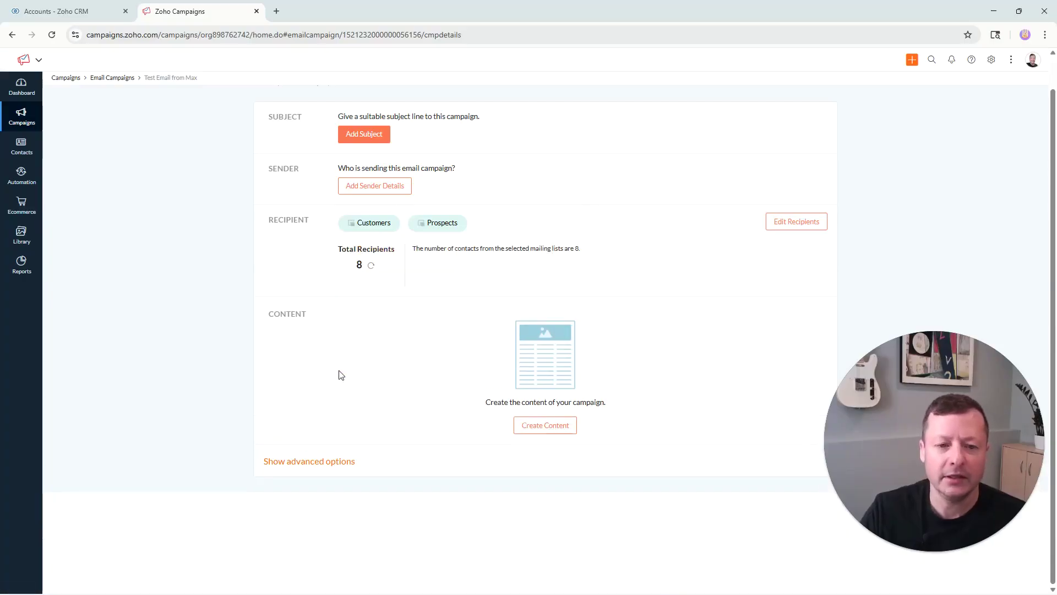
pyautogui.doubleClick(358, 265)
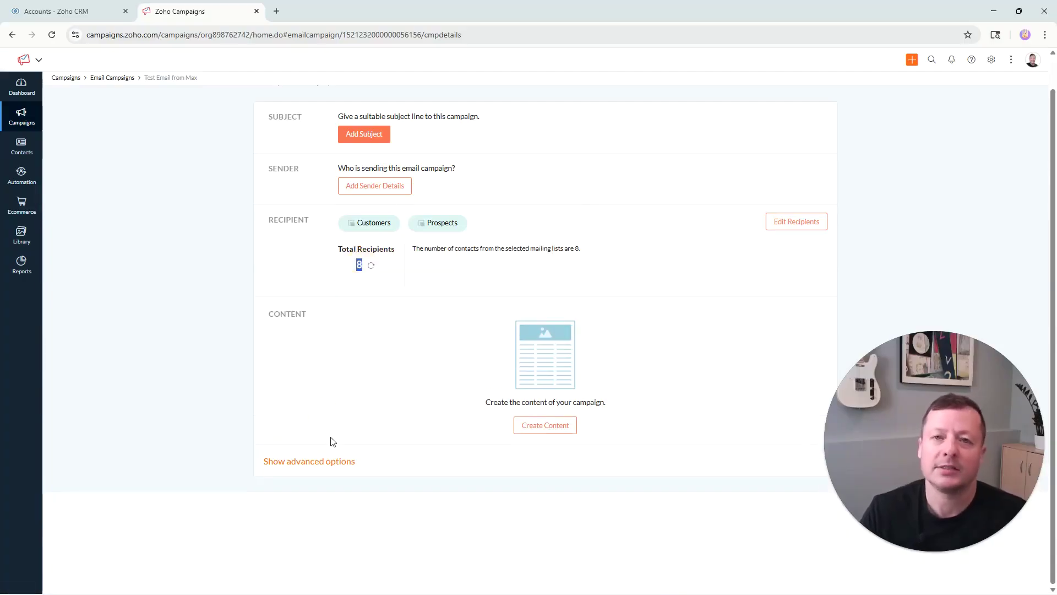